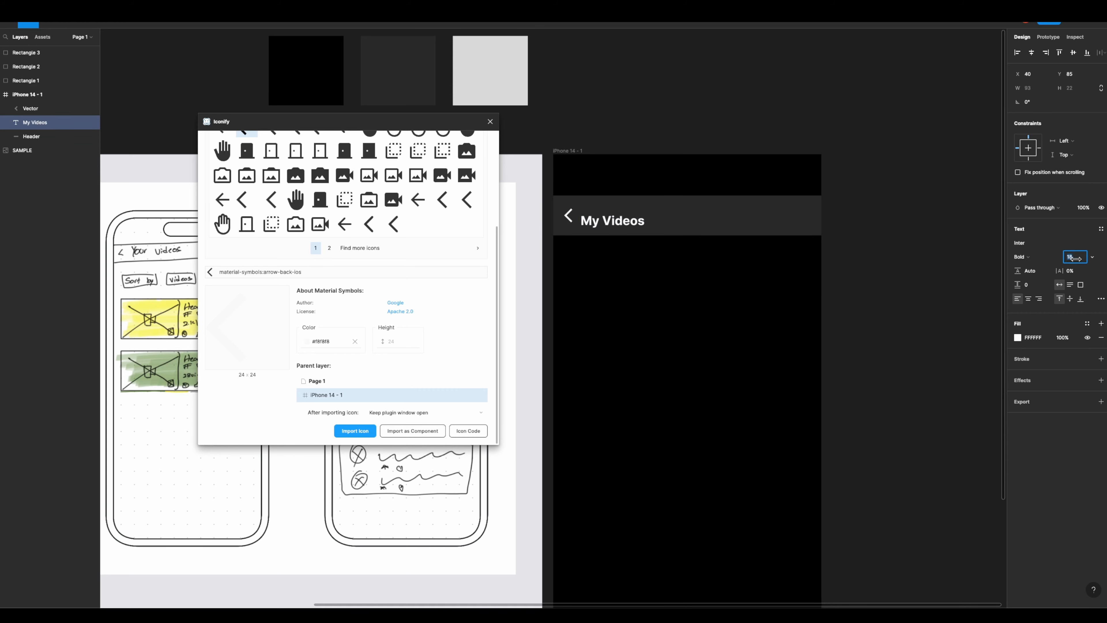
- Set the "My Videos" title's font size to 20, align it with the back arrow in the header, and preview the screen
key("Up")
key("Up")
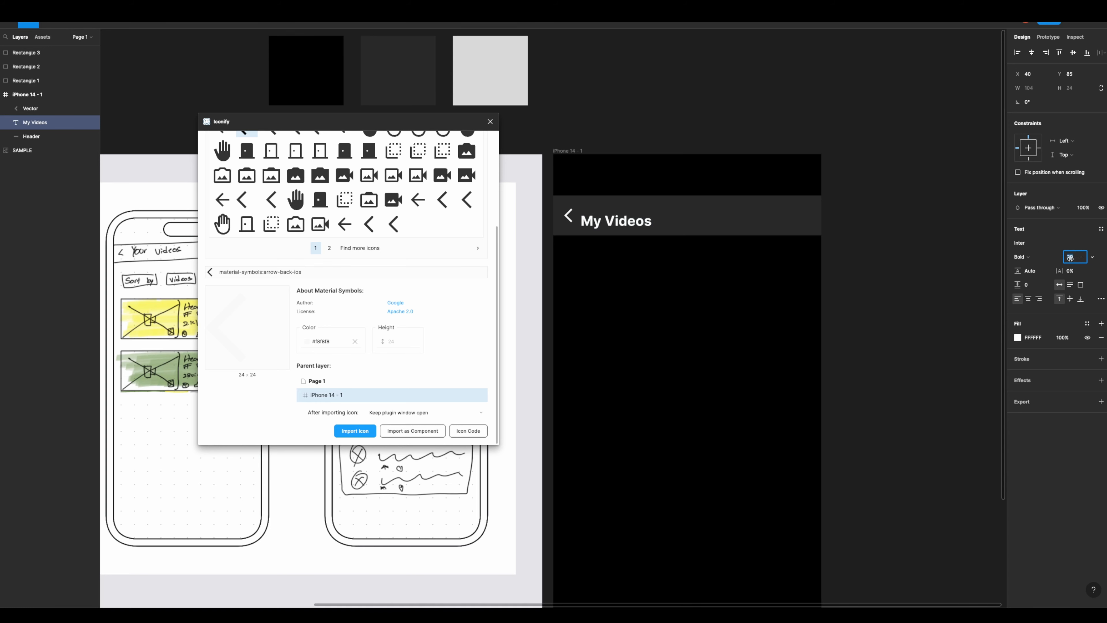
left_click(569, 294)
left_click_drag(611, 223, 615, 217)
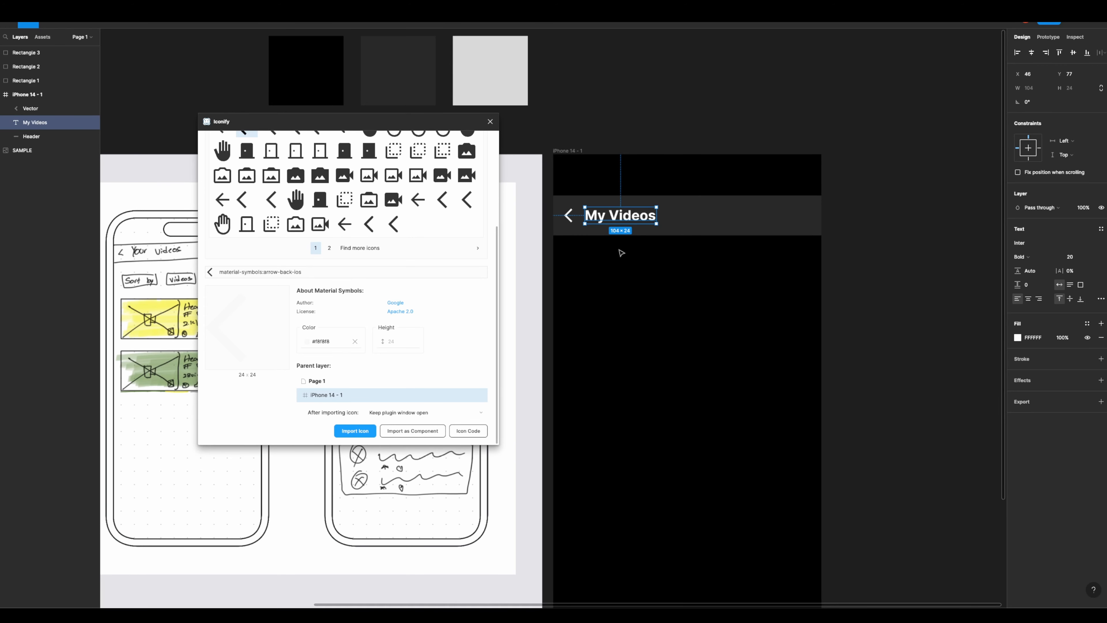
left_click(621, 253)
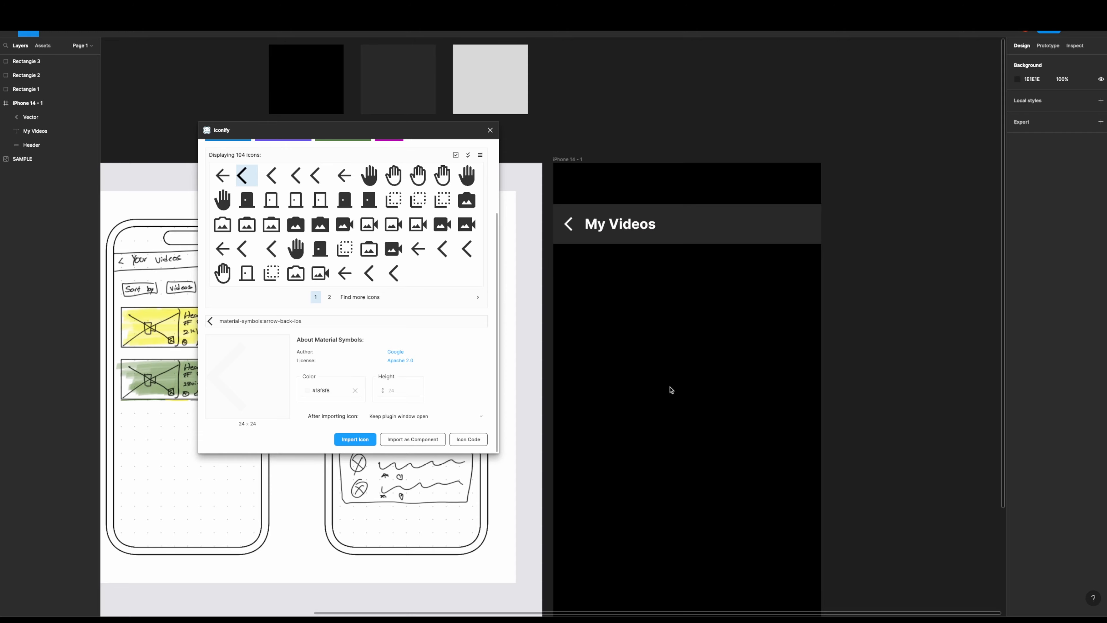
- Search Iconify for "share", import the material-symbols:screen-share icon into the iPhone 14 - 1 frame, and place it near the header's right end
left_click_drag(454, 123, 453, 288)
left_click(378, 245)
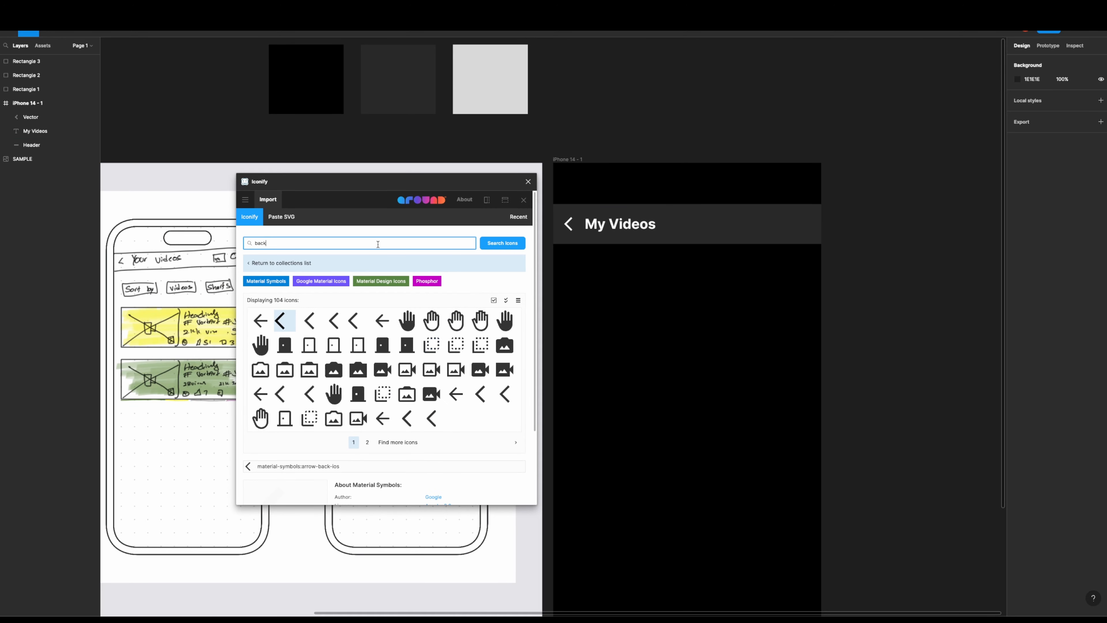
type("share")
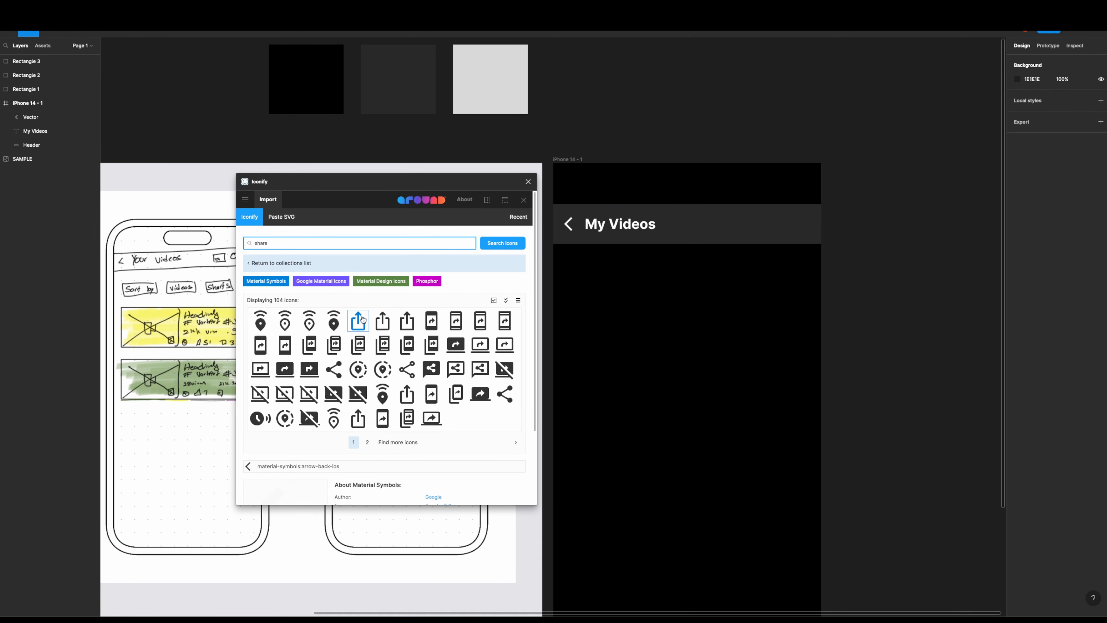
left_click(455, 346)
scroll(454, 349, "down", 3)
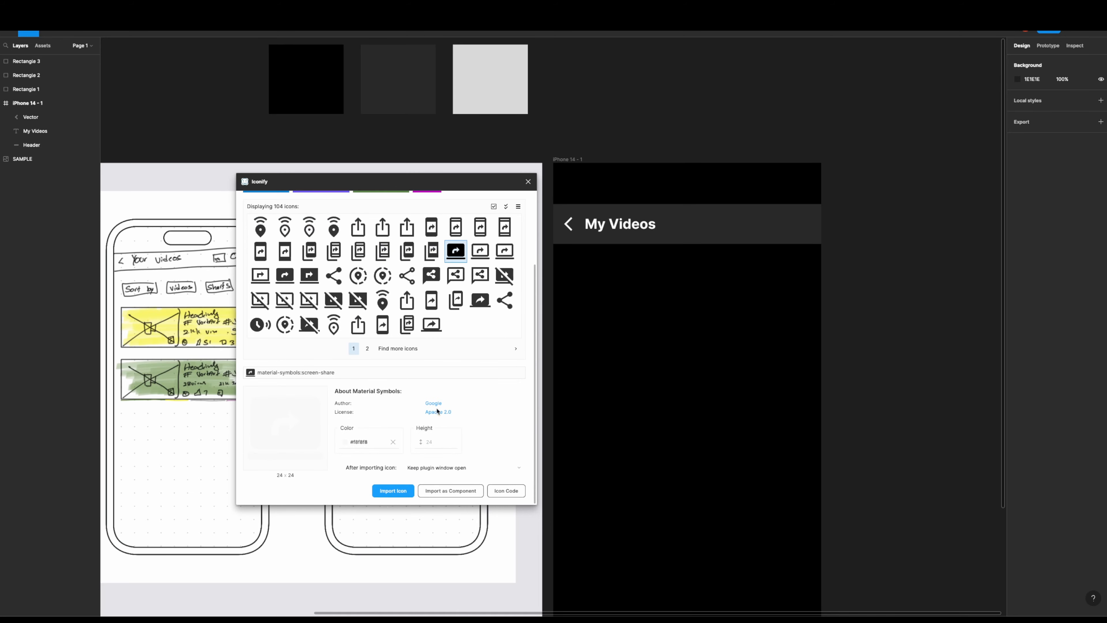
left_click(383, 495)
left_click_drag(830, 326, 763, 224)
- Take the share icon's vector out of its imported frame, delete the empty frame, and rename the vector layer "Share"
left_click(78, 132)
left_click(91, 132)
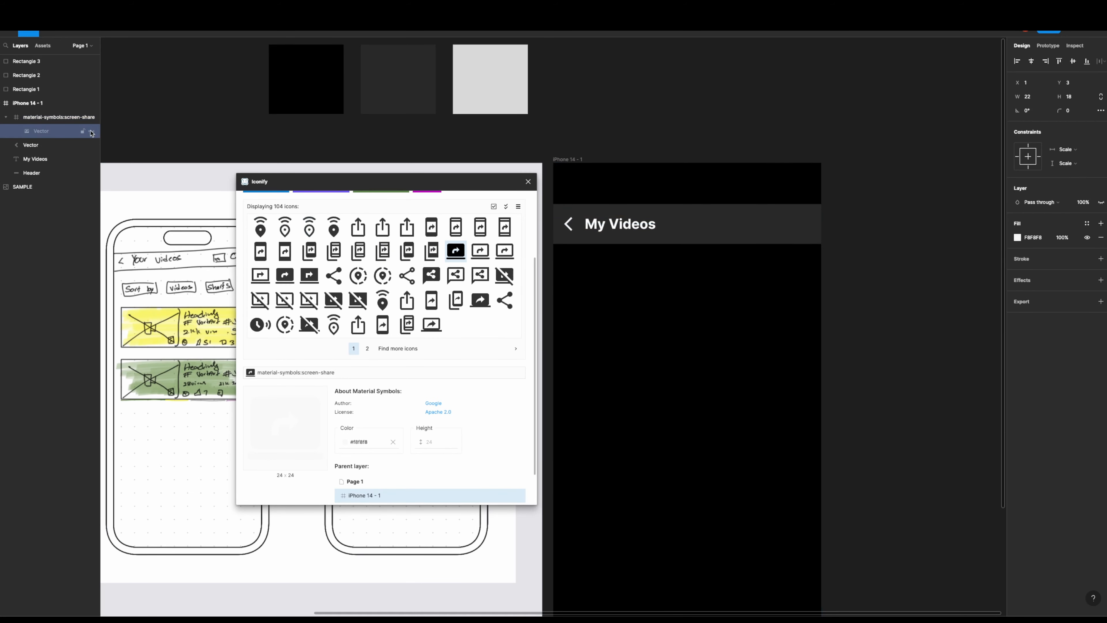
left_click(92, 131)
left_click_drag(52, 132, 50, 111)
left_click(51, 135)
key("Delete")
left_click(43, 120)
double_click(42, 120)
type("Share")
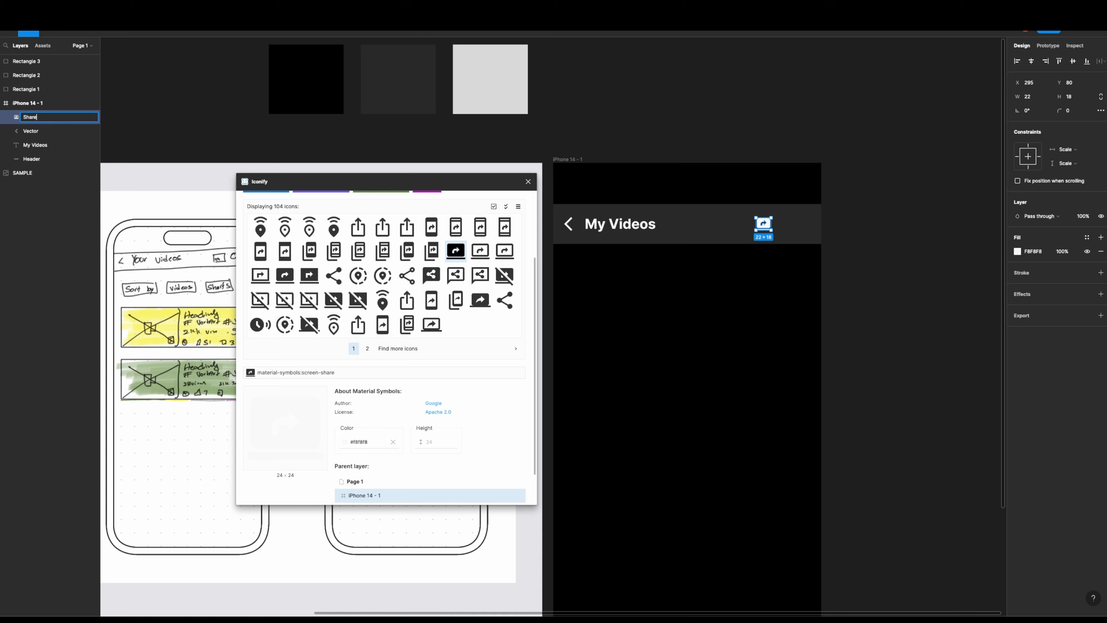
key("Return")
- Rename the back arrow's vector layer "Back"
double_click(31, 132)
type("Back")
key("Return")
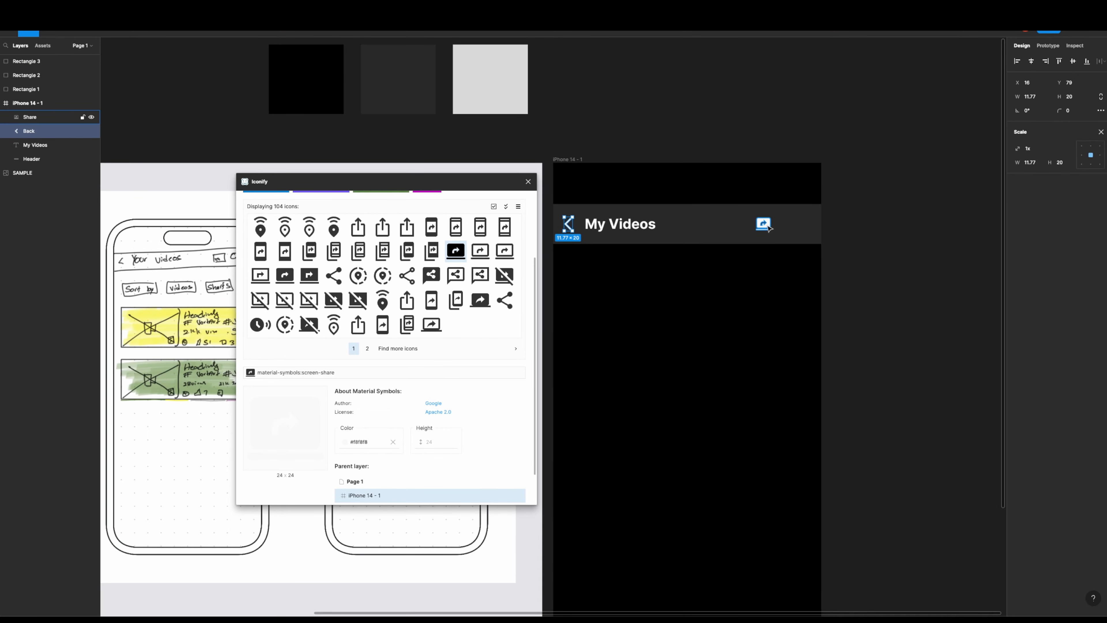
left_click(754, 279)
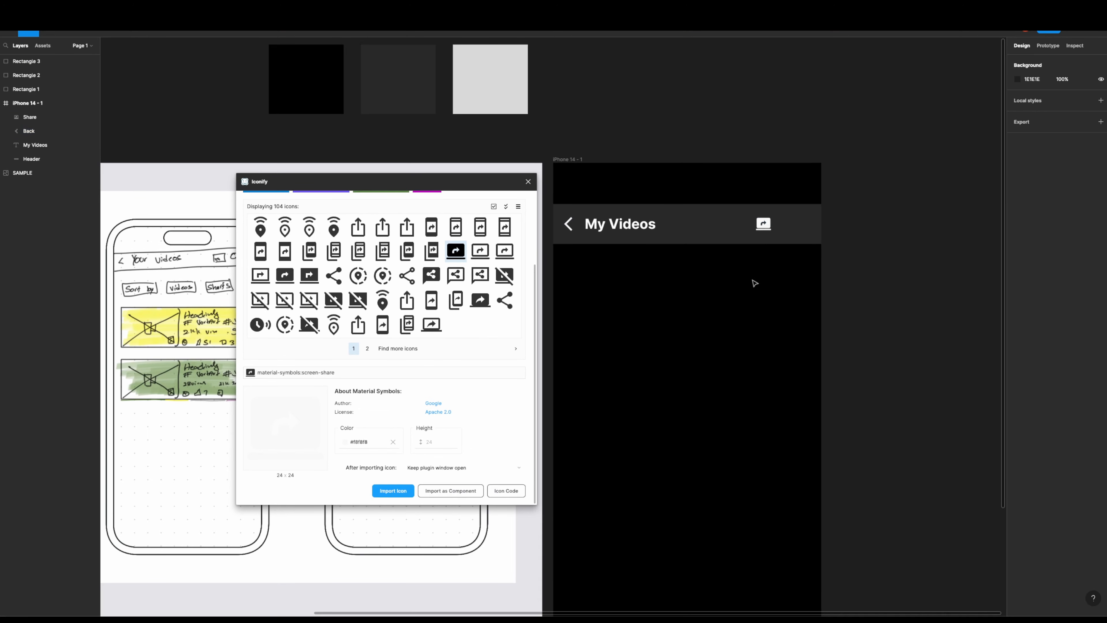
- Edit the Share icon's vector and delete the separate base bar below its screen shape
scroll(771, 232, "up", 1)
double_click(770, 231)
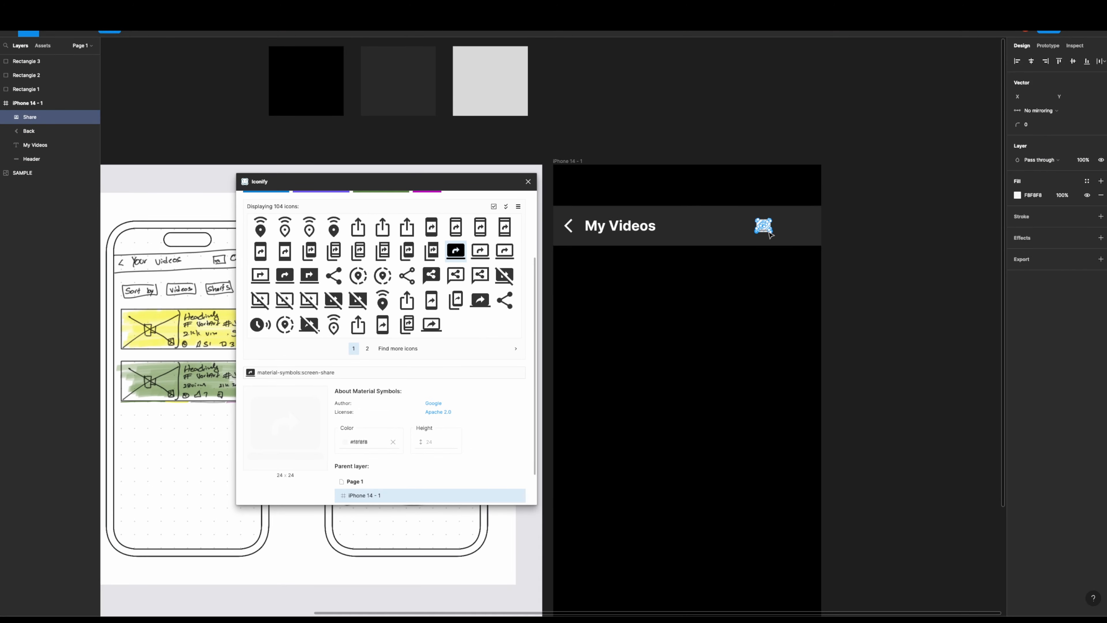
scroll(777, 245, "up", 2)
scroll(770, 266, "up", 10)
key("Escape")
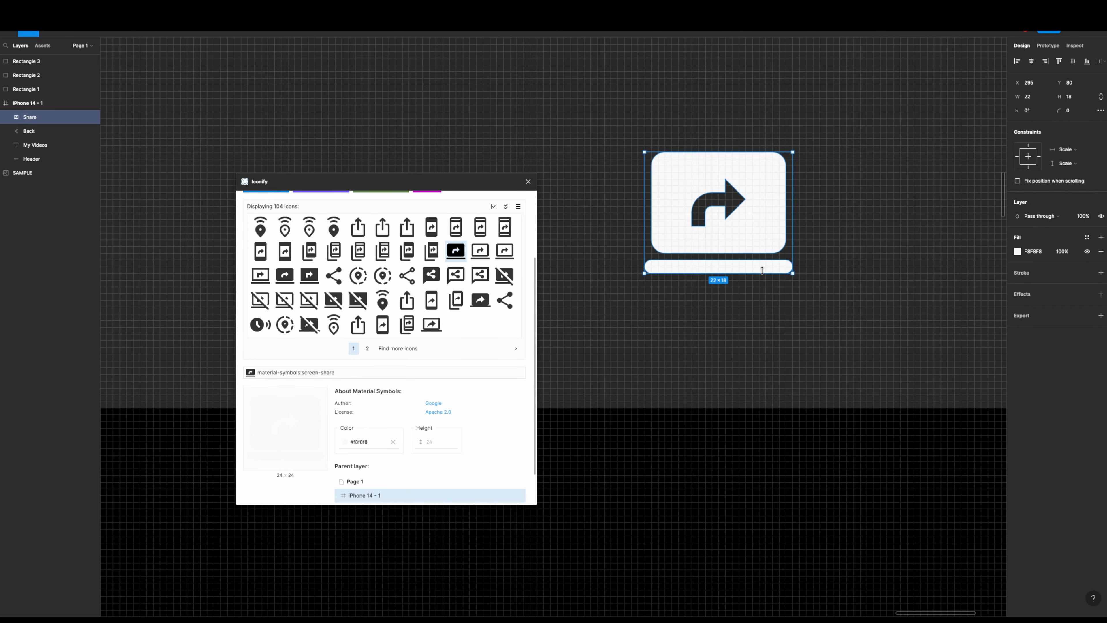
double_click(764, 272)
left_click_drag(796, 281, 640, 257)
key("Delete")
scroll(638, 260, "down", 6)
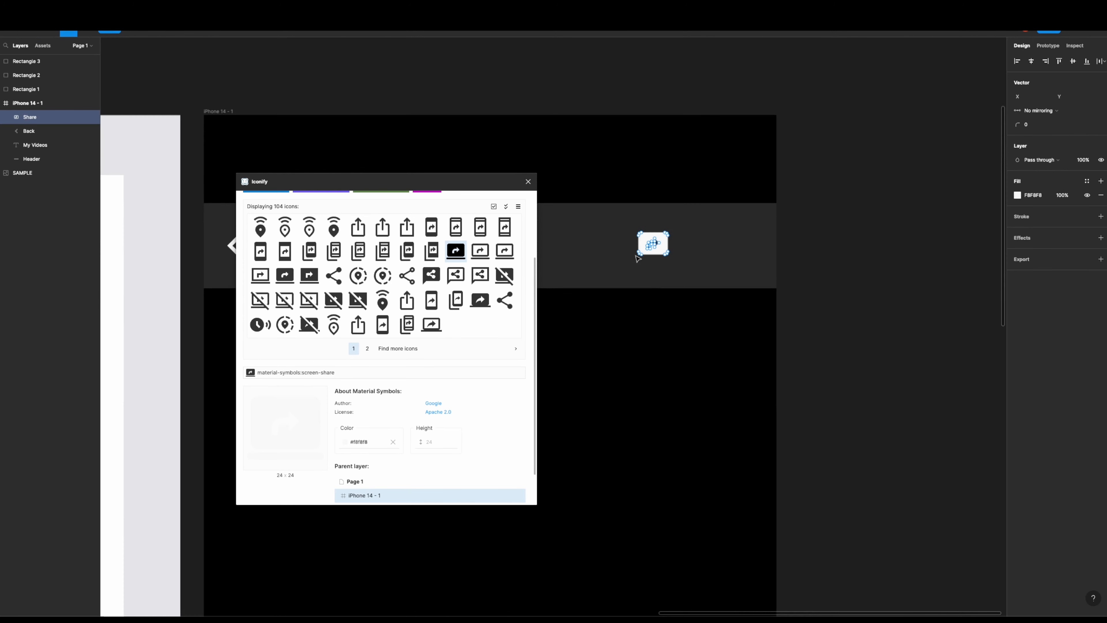
scroll(637, 260, "down", 5)
left_click_drag(637, 259, 775, 222)
key("Escape")
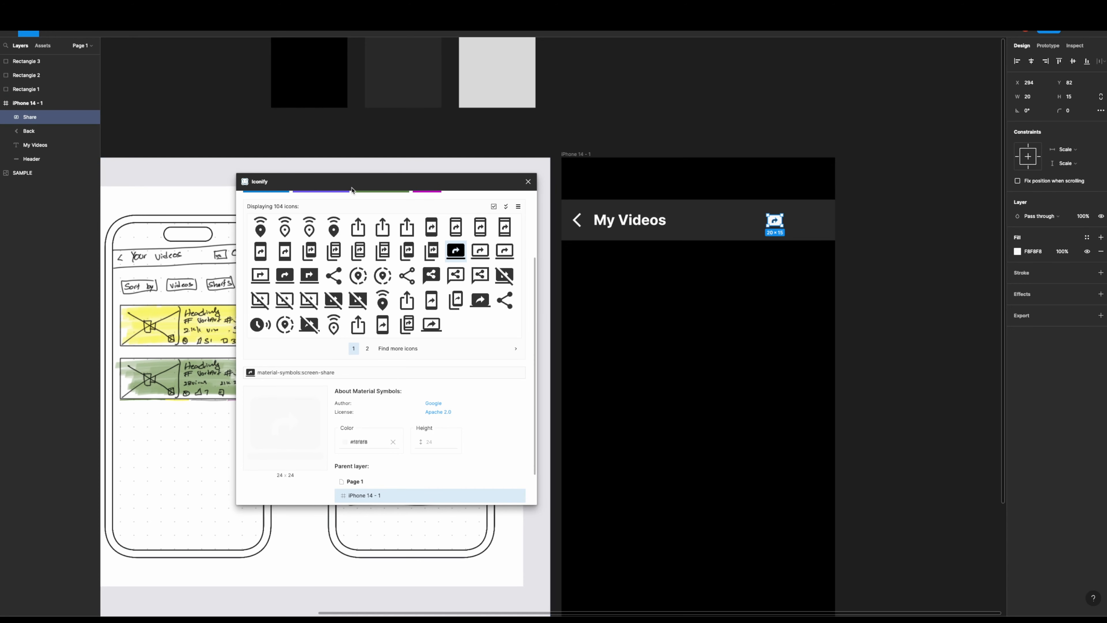
- Search Iconify for "search", import the material-symbols:search-rounded icon in F8F8F8, and place it right of the Share icon in the header
left_click_drag(352, 190, 303, 186)
scroll(274, 262, "up", 3)
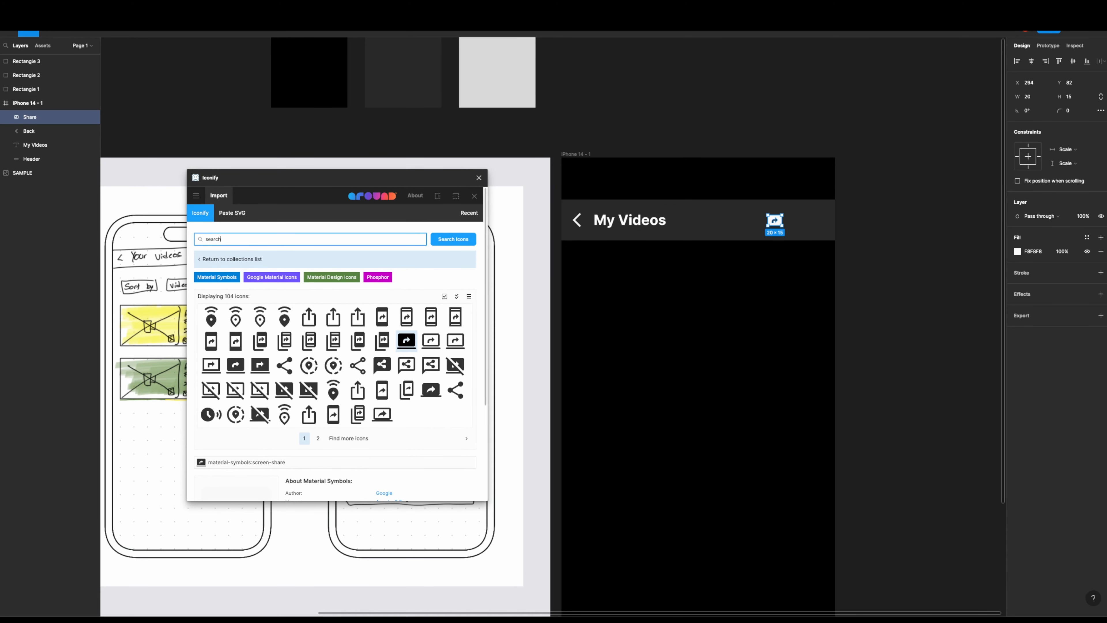
key("Return")
left_click(235, 366)
scroll(235, 366, "down", 3)
left_click(311, 397)
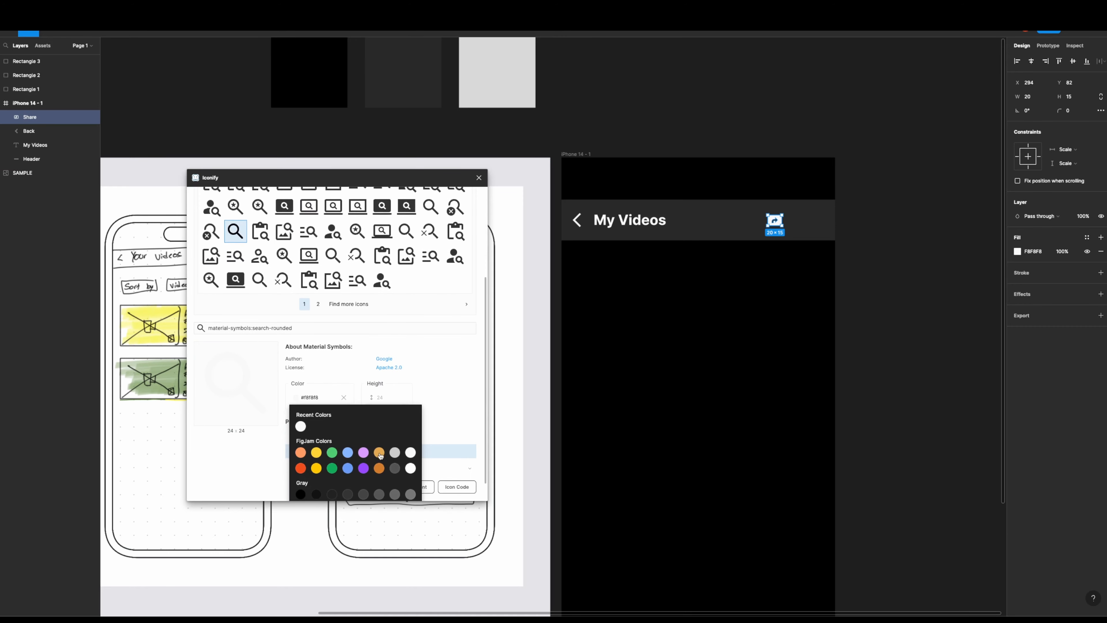
left_click(302, 425)
left_click(343, 486)
left_click_drag(572, 171, 802, 229)
- Move the magnifier vector out of its imported frame, delete that frame, and rename the vector layer "Search"
left_click_drag(66, 131, 57, 111)
left_click(56, 131)
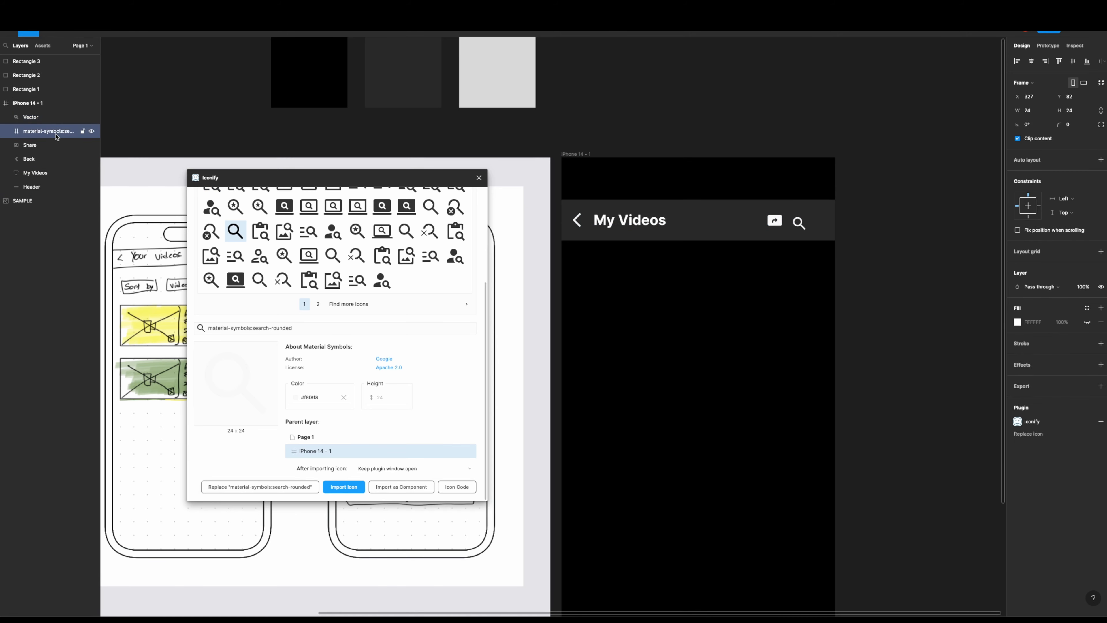
key("Delete")
double_click(39, 117)
type("Search")
key("Return")
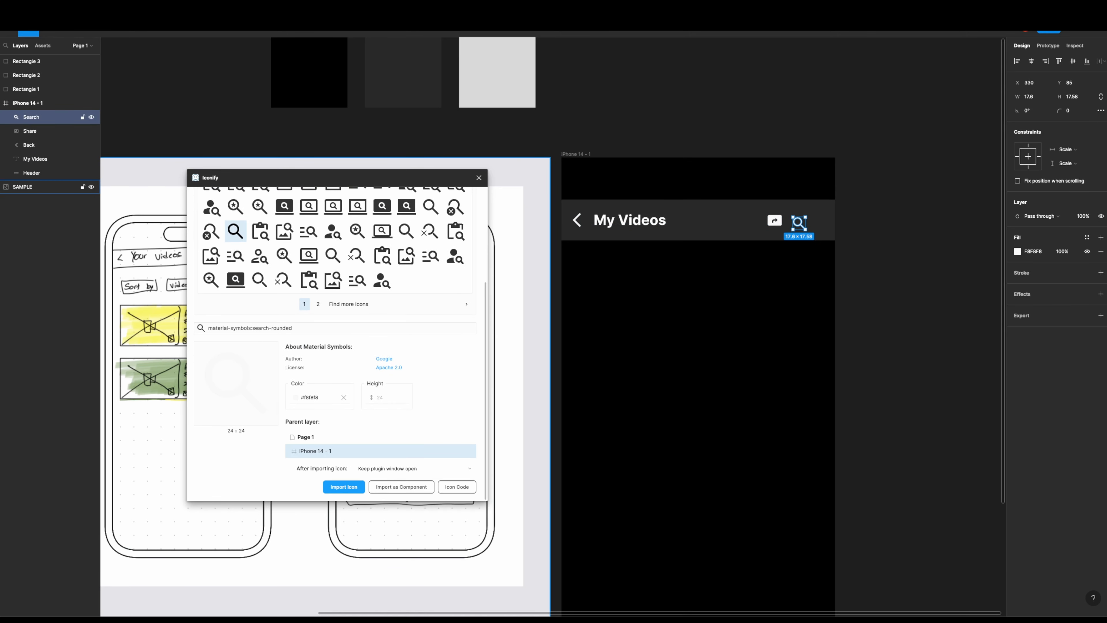
- Reposition the Search icon to X 332, Y 81 so it lines up with the Share icon
scroll(824, 227, "up", 5)
left_click_drag(753, 227, 758, 218)
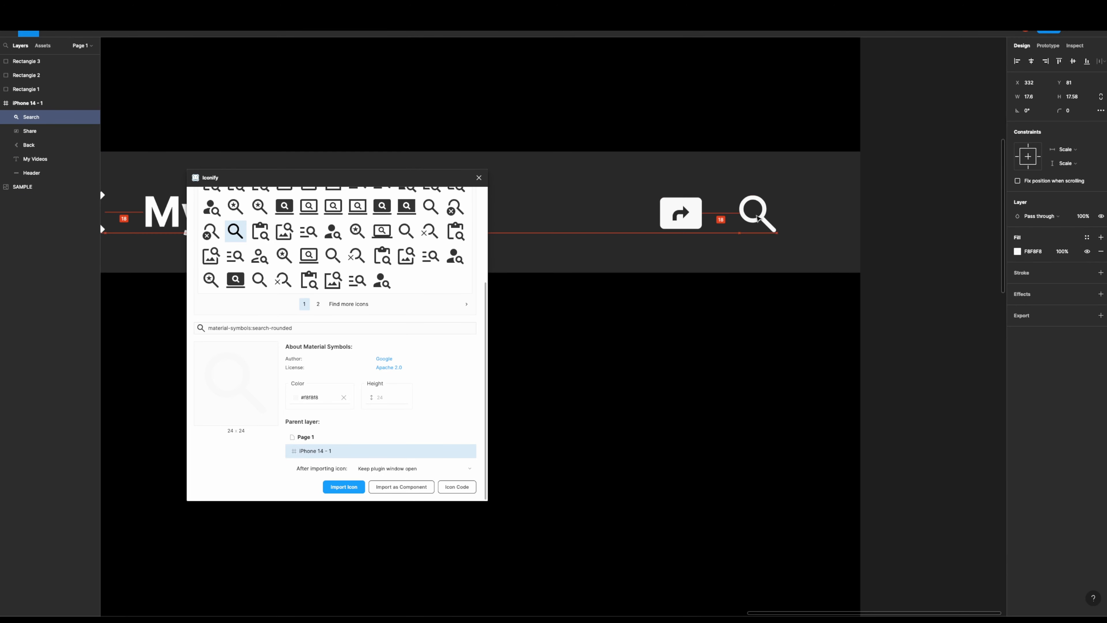
scroll(798, 317, "down", 5)
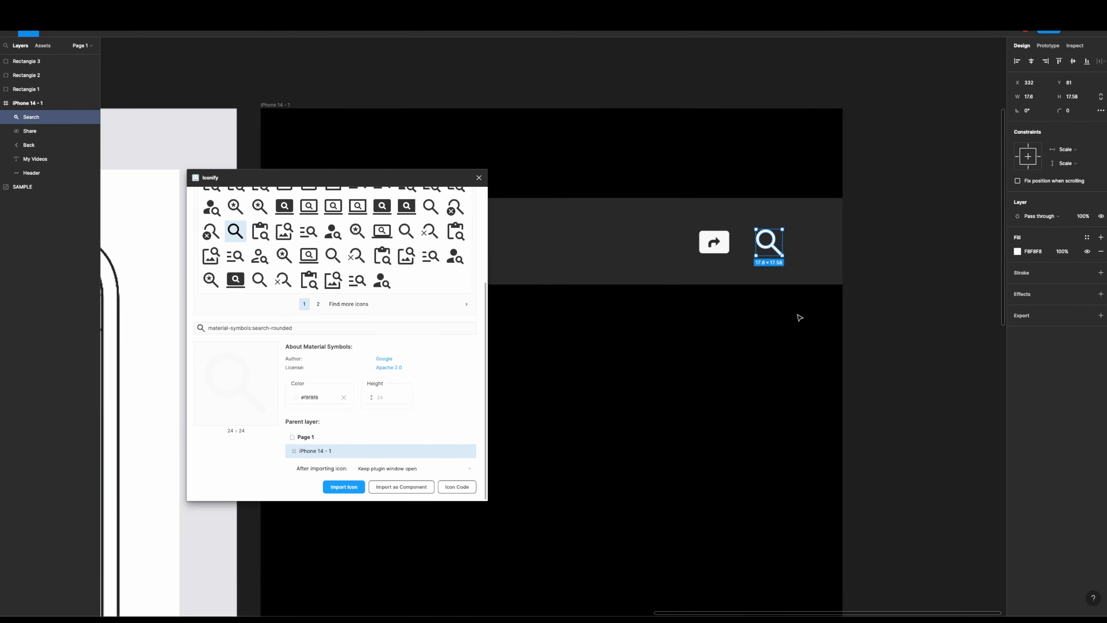
mouse_move(782, 324)
left_mouse_down()
mouse_move(798, 300)
mouse_move(853, 312)
mouse_move(812, 309)
left_mouse_up()
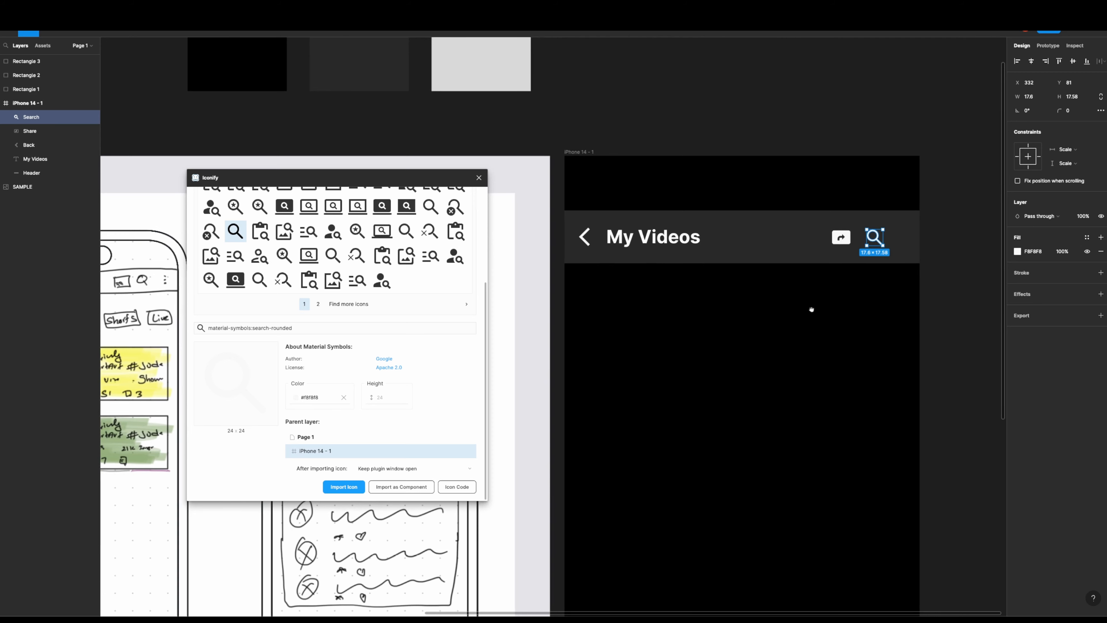
left_click(831, 327)
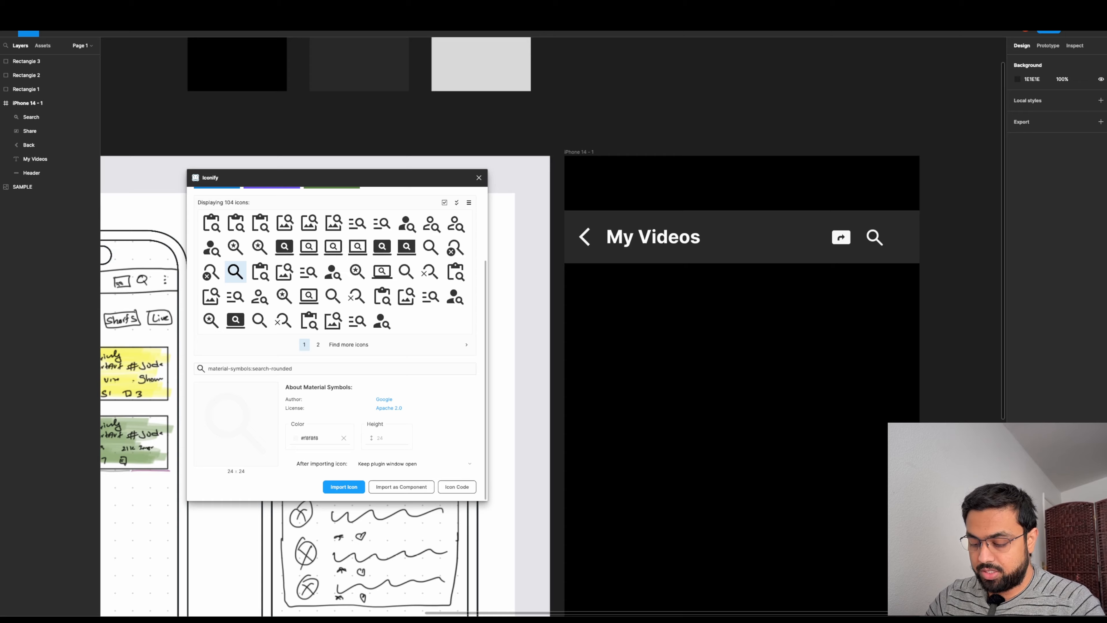
- Close the Iconify plugin window
scroll(613, 369, "down", 3)
left_click(478, 178)
left_click(479, 179)
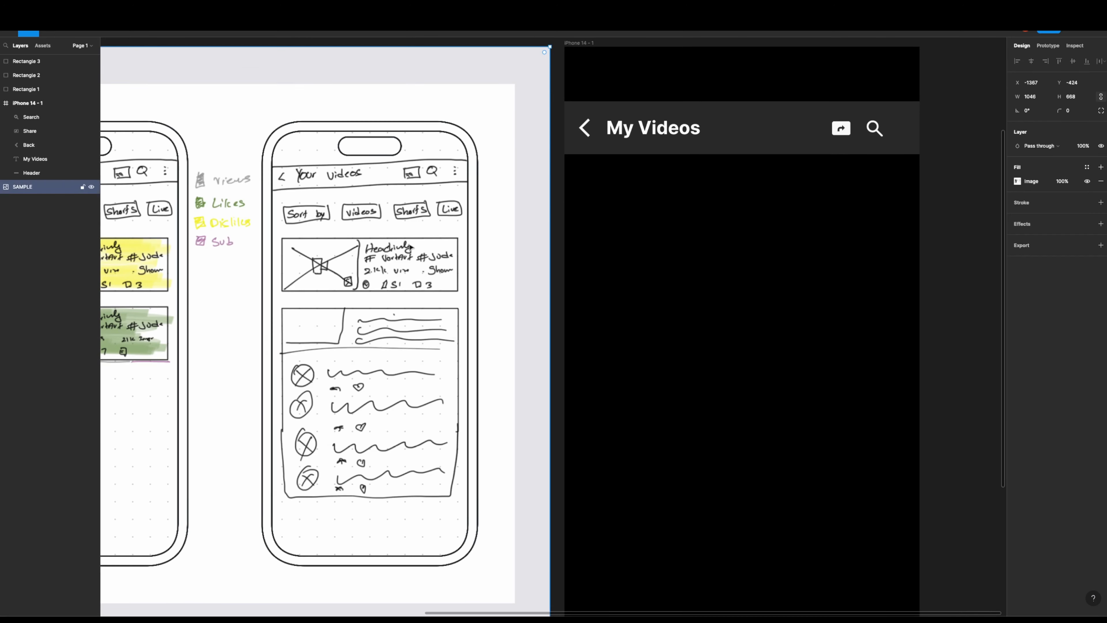
- Duplicate the Header rectangle and move the copy just below the header bar to Y 131
scroll(572, 271, "up", 4)
scroll(572, 271, "down", 4)
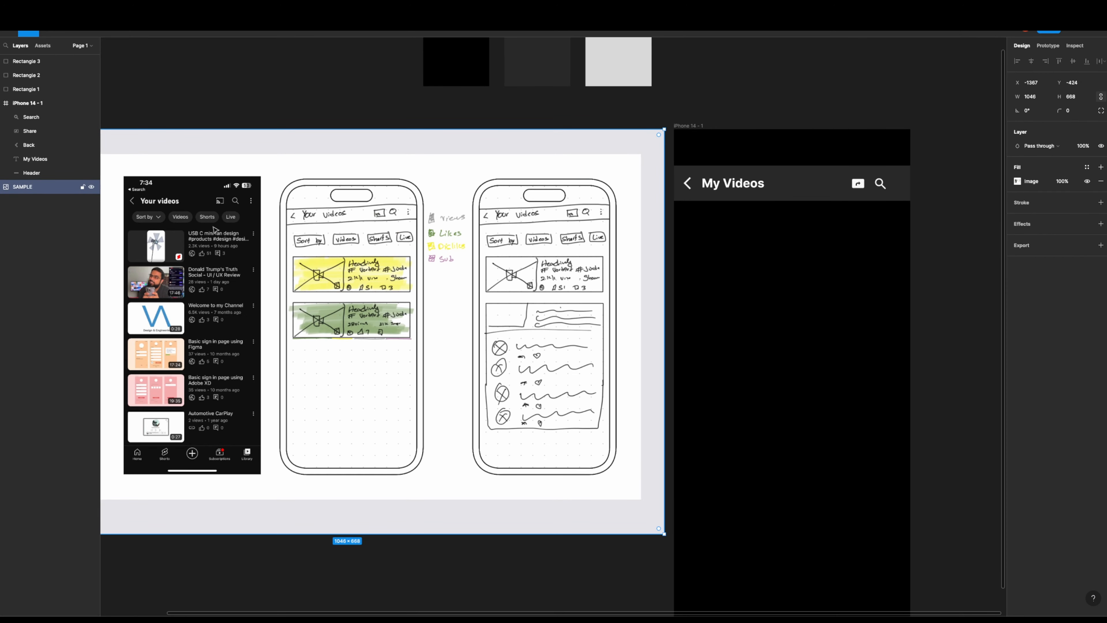
scroll(468, 296, "right", 3)
left_click(655, 178)
key("ctrl+c")
key("ctrl+v")
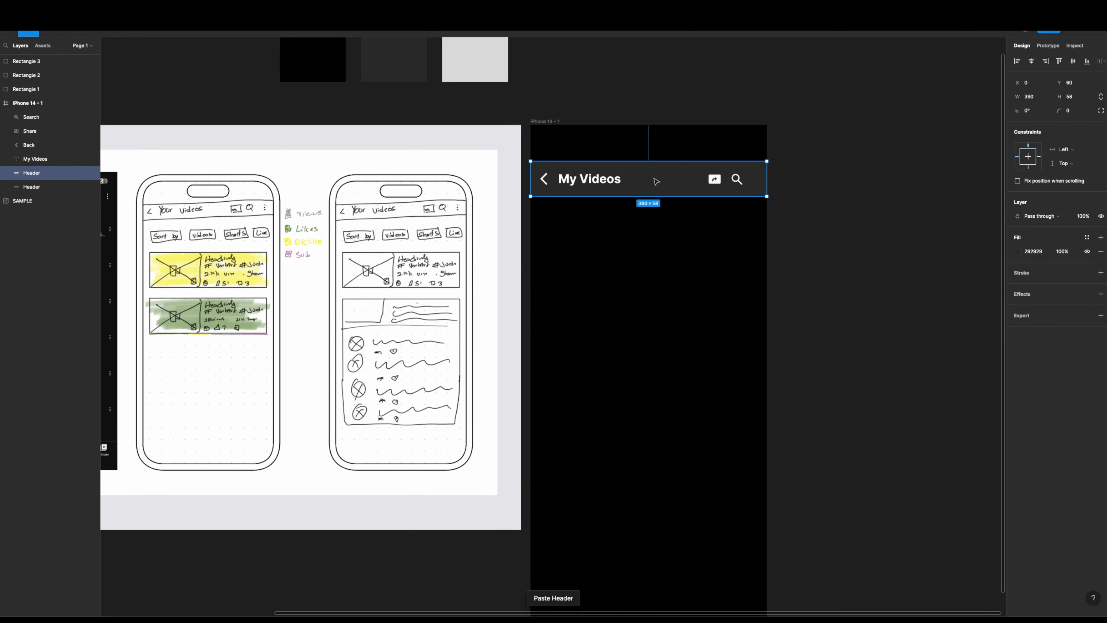
left_click_drag(654, 178, 654, 221)
- Group the title, icons and selected header rectangle, and name the group "Top"
left_click(654, 179)
left_click(36, 174)
left_click(36, 117, "shift")
key("ctrl+g")
double_click(36, 119)
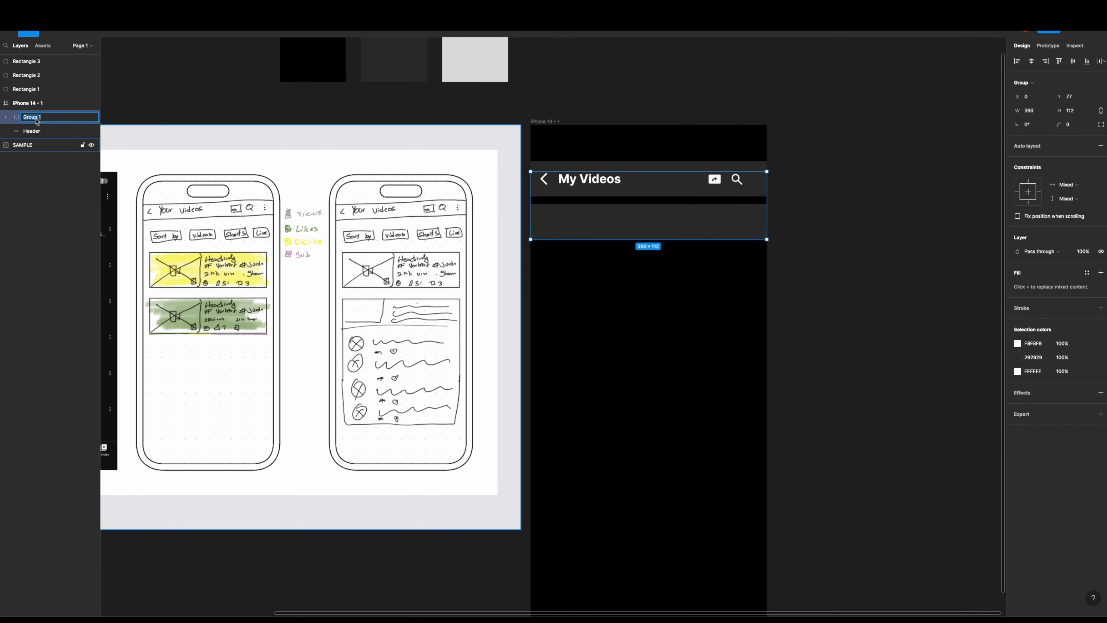
type("Top")
key("Return")
- Put the original Header rectangle into the Top group and move its copy out, above Top in the iPhone 14 - 1 frame
left_click(31, 131)
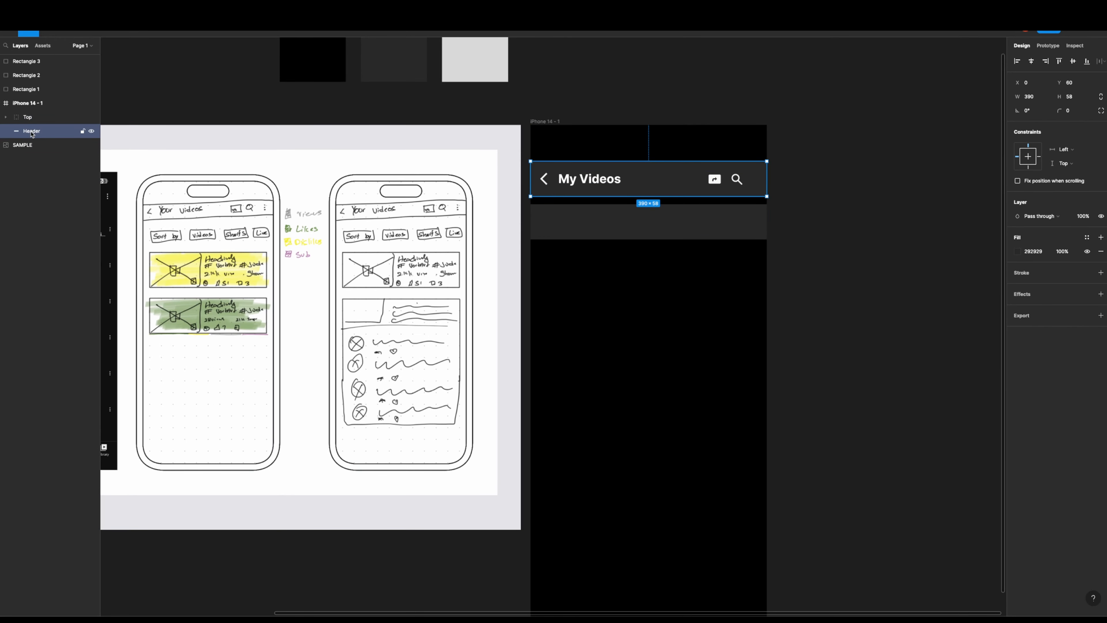
left_click(7, 119)
left_click_drag(42, 201, 43, 182)
left_click_drag(43, 201, 43, 211)
left_click(6, 118)
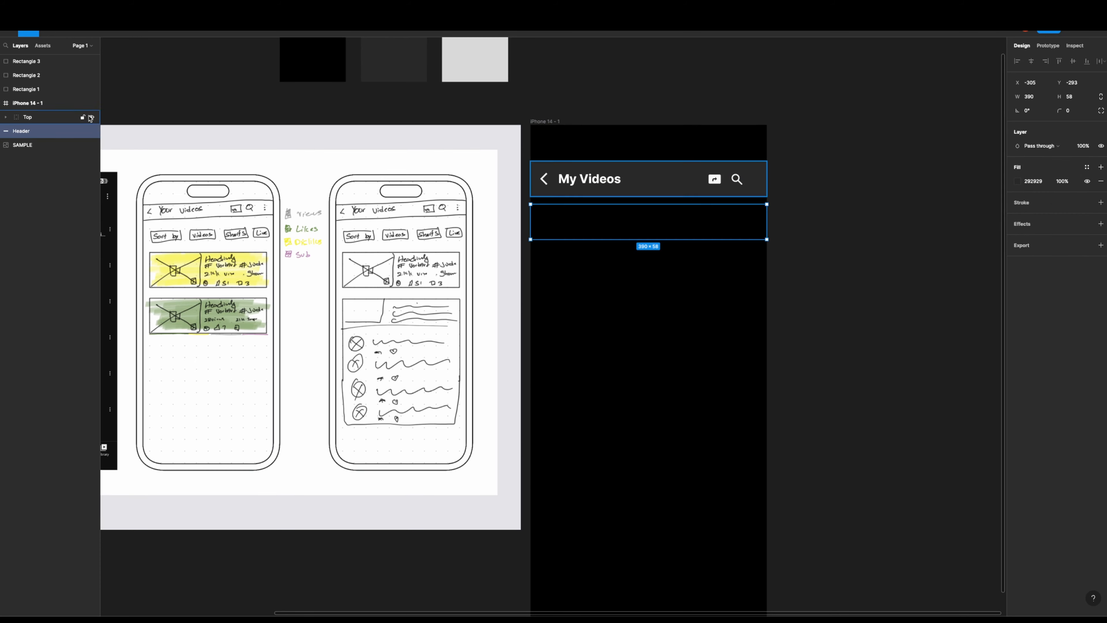
left_click_drag(22, 131, 26, 105)
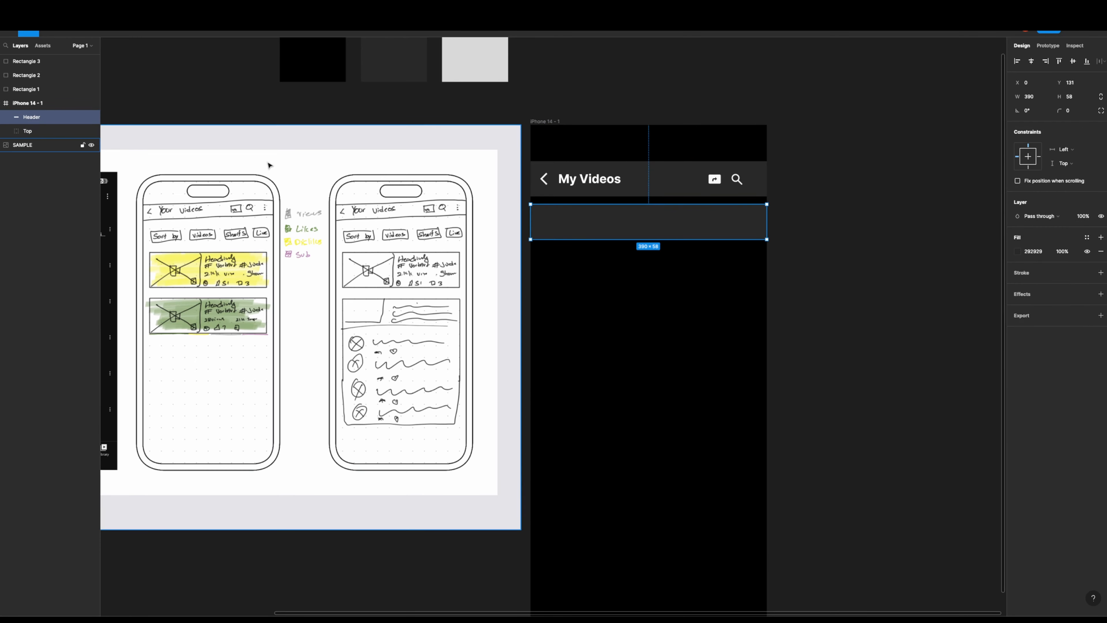
- Resize the copied rectangle to a 100 × 34 button below the header's left end, with a corner radius of 10
left_click_drag(767, 239, 599, 222)
left_click_drag(577, 214, 580, 214)
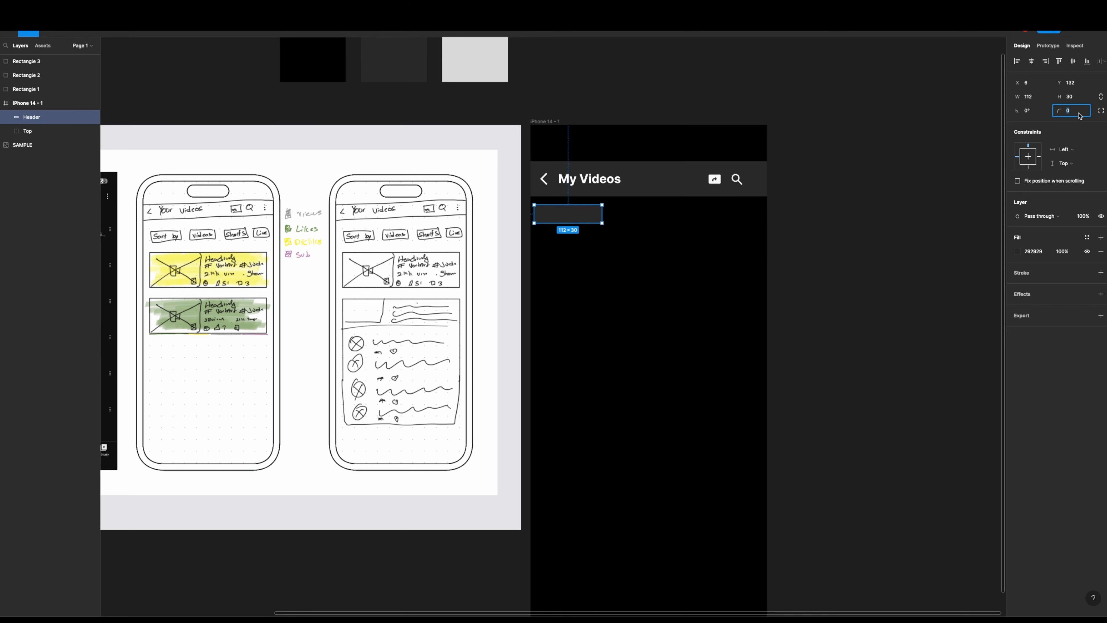
left_click(811, 332)
scroll(583, 253, "up", 4)
left_click_drag(584, 253, 632, 322)
left_click(637, 271)
- Add the label "Sort by" to the rounded button in Regular weight at size 18 and center it inside
key("t")
left_click(590, 268)
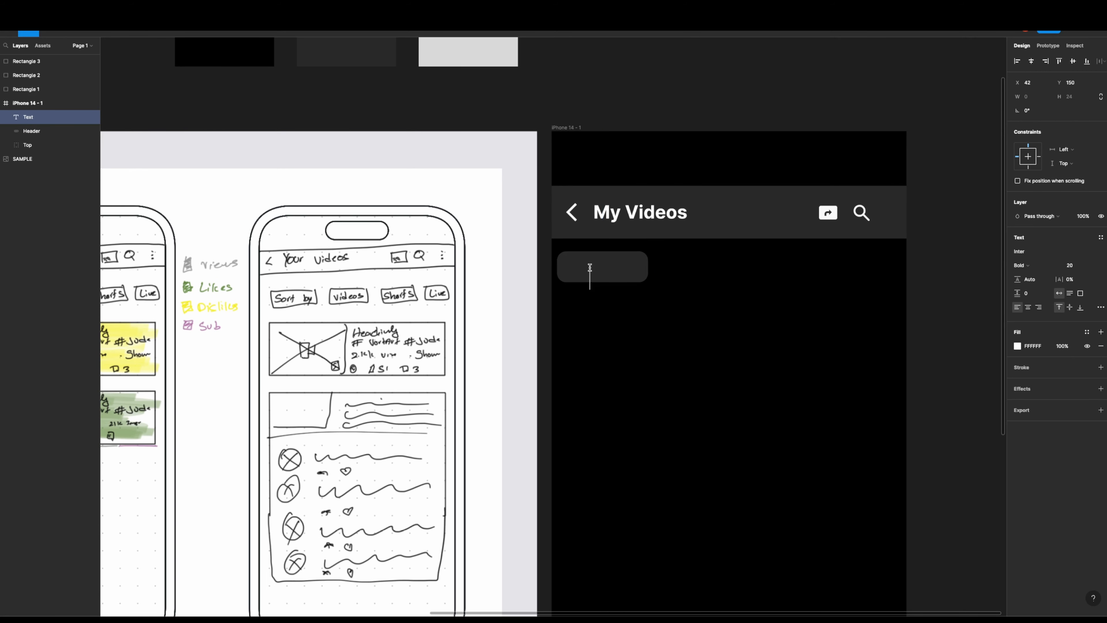
key("ctrl+a")
key("ctrl+b")
left_click(1071, 266)
type("18")
key("Return")
left_click_drag(630, 281, 614, 270)
- Group the "Sort by" label with its rounded button and name the group "B1"
left_click(638, 270)
left_click(625, 269, "shift")
key("ctrl+g")
scroll(679, 306, "down", 5)
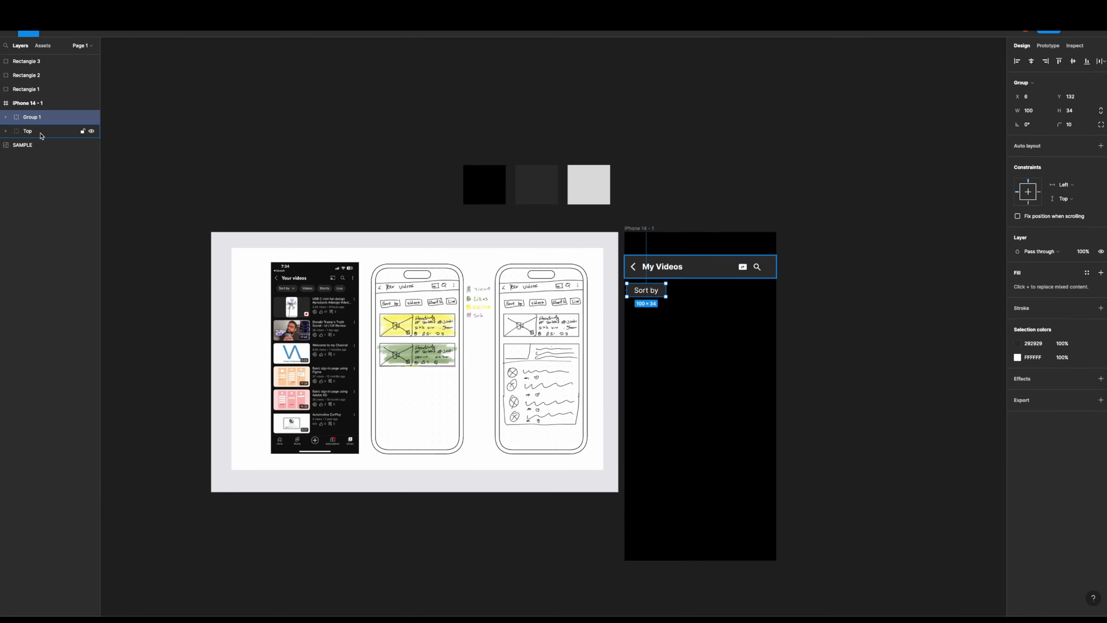
double_click(38, 120)
type("B1")
key("Return")
scroll(665, 315, "up", 2)
left_click(668, 309)
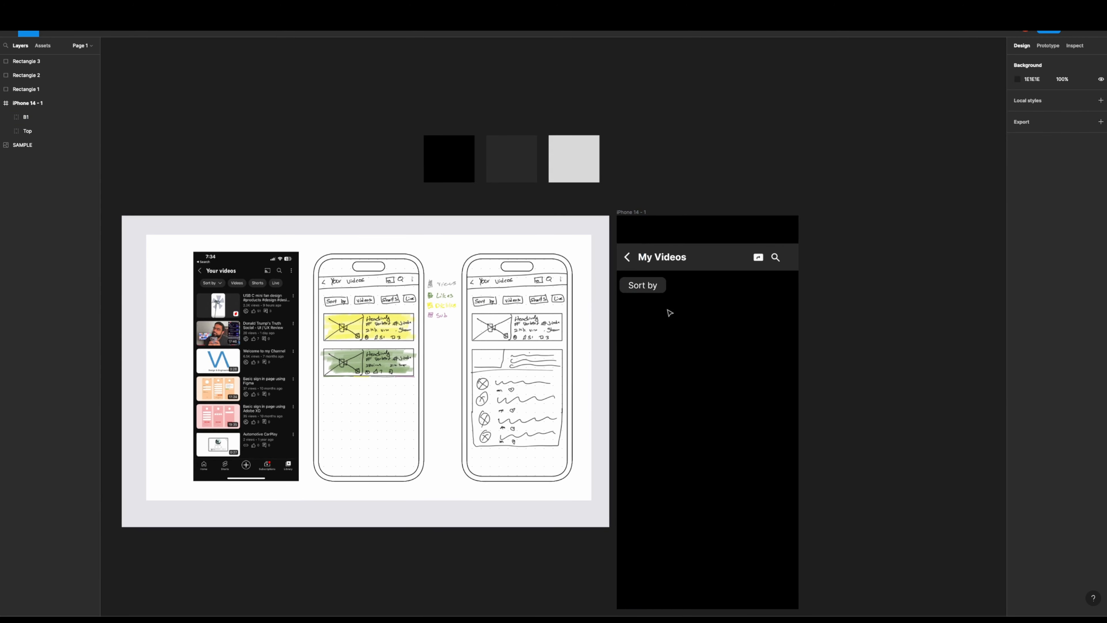
- Narrow the "Sort by" button around its label and place a duplicate of the B1 group to its right
scroll(667, 291, "up", 3)
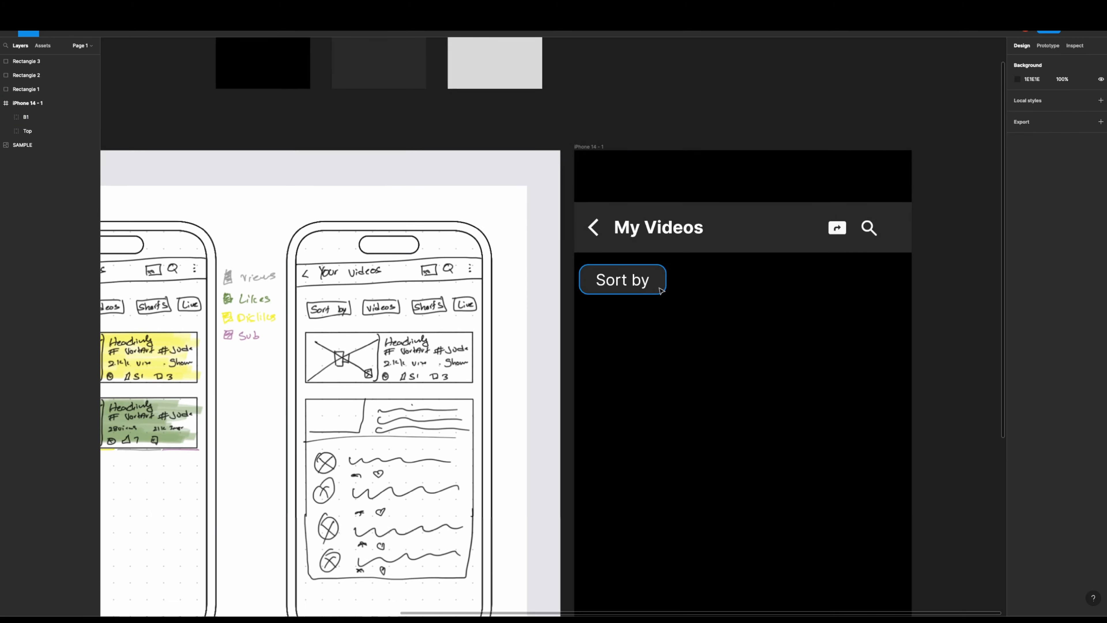
left_click(663, 283)
left_click_drag(665, 286, 584, 279)
double_click(611, 279)
left_click_drag(611, 279, 689, 312)
scroll(646, 275, "up", 5)
left_click(648, 279)
left_click(687, 324)
scroll(687, 324, "left", 2)
scroll(689, 325, "down", 6)
scroll(688, 325, "up", 2)
scroll(654, 323, "left", 3)
- Change the label of the duplicated filter button beside "Sort by" to "Videos"
left_click(634, 311)
double_click(687, 309)
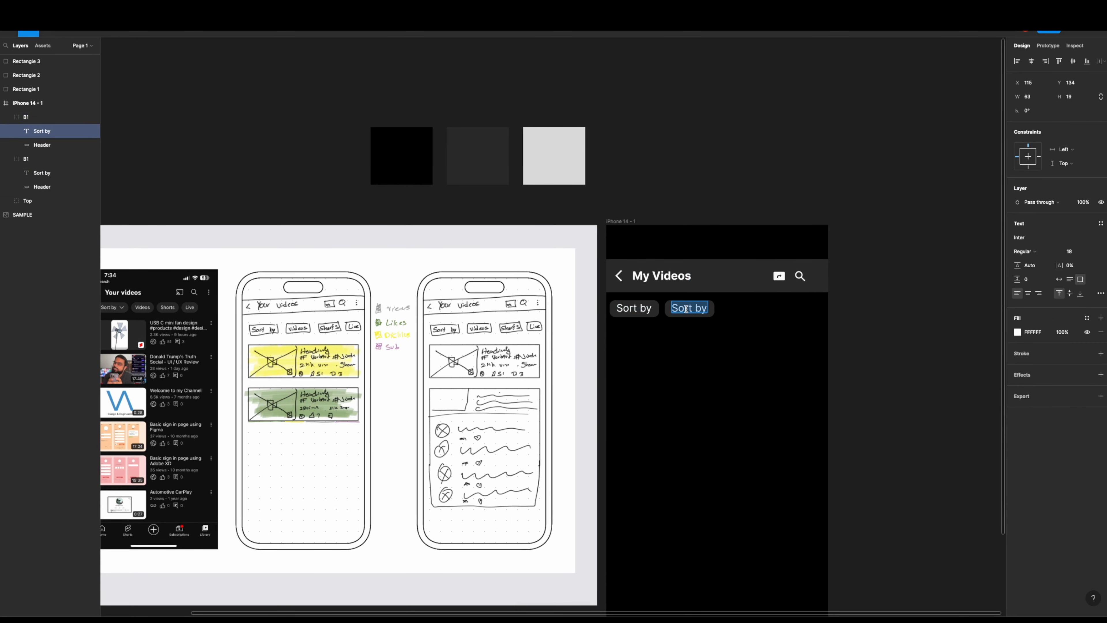
key("super+d")
left_click(709, 322)
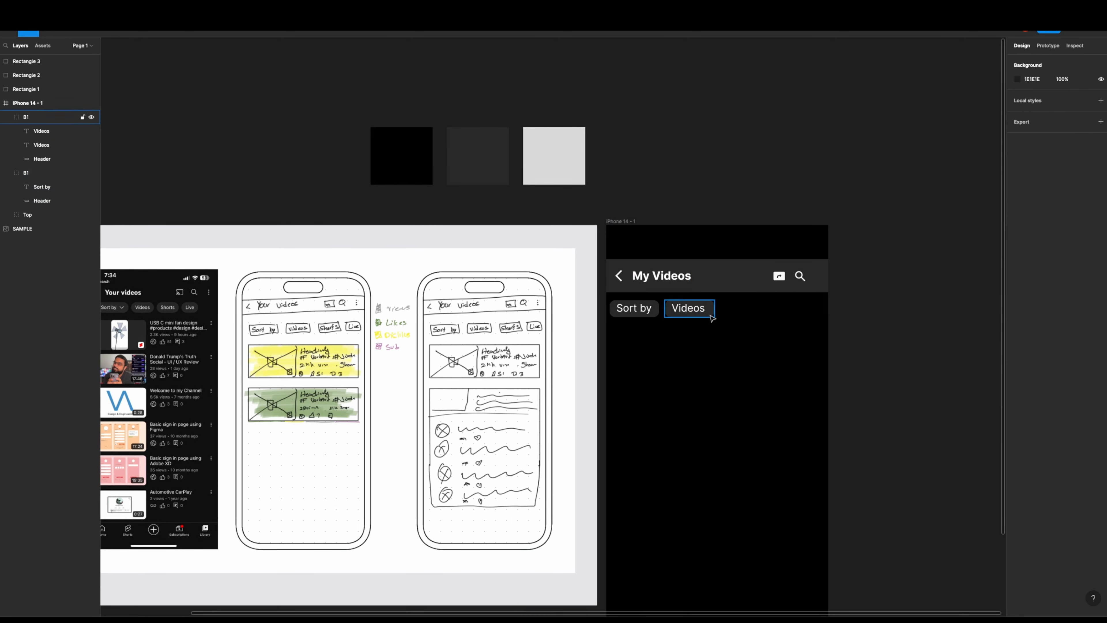
- Place a copy of the "Videos" button after it in the row and relabel the copy "Shorts"
left_click_drag(705, 313, 760, 314)
double_click(754, 309)
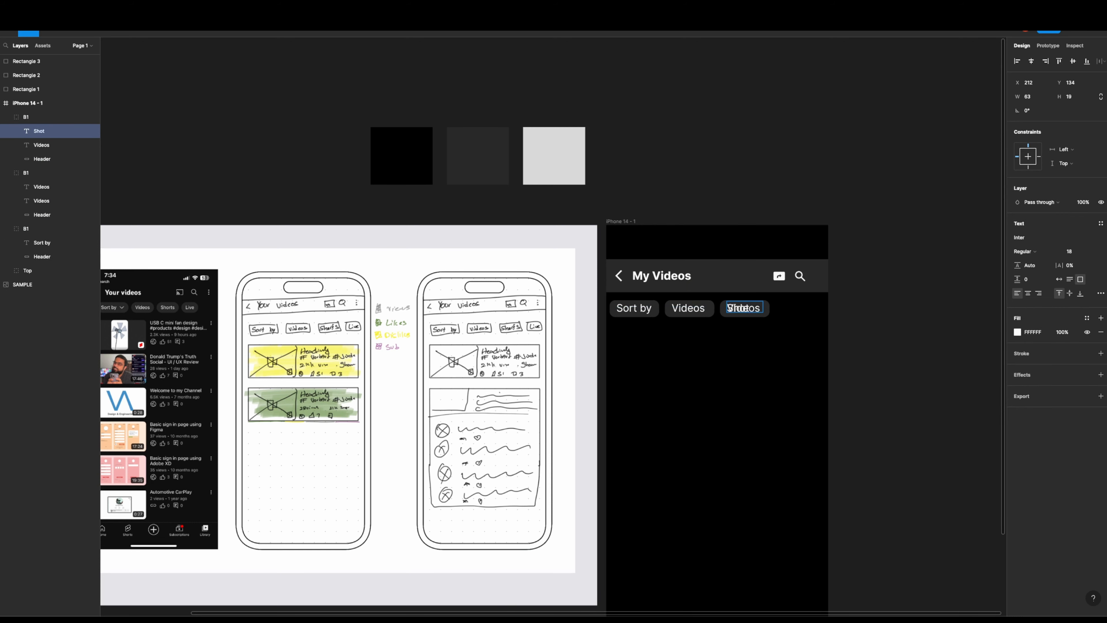
key("super+z")
key("super+z")
left_click(765, 325)
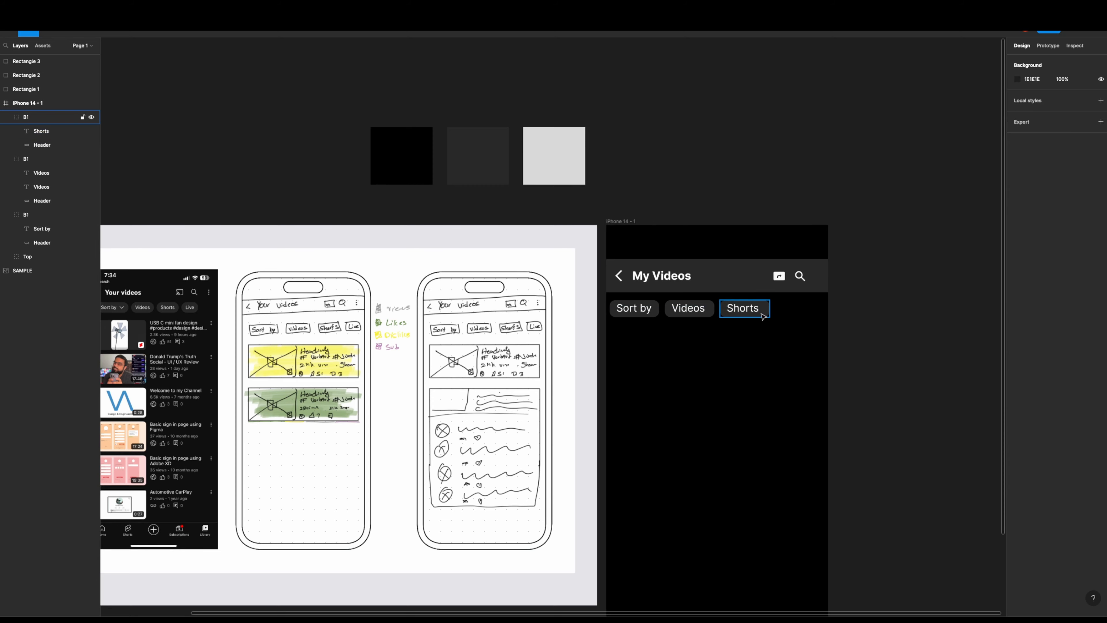
- Place a copy of the "Shorts" button at the end of the filter row and relabel it "Live"
left_click_drag(762, 315, 817, 316, "alt")
double_click(803, 311)
type("L")
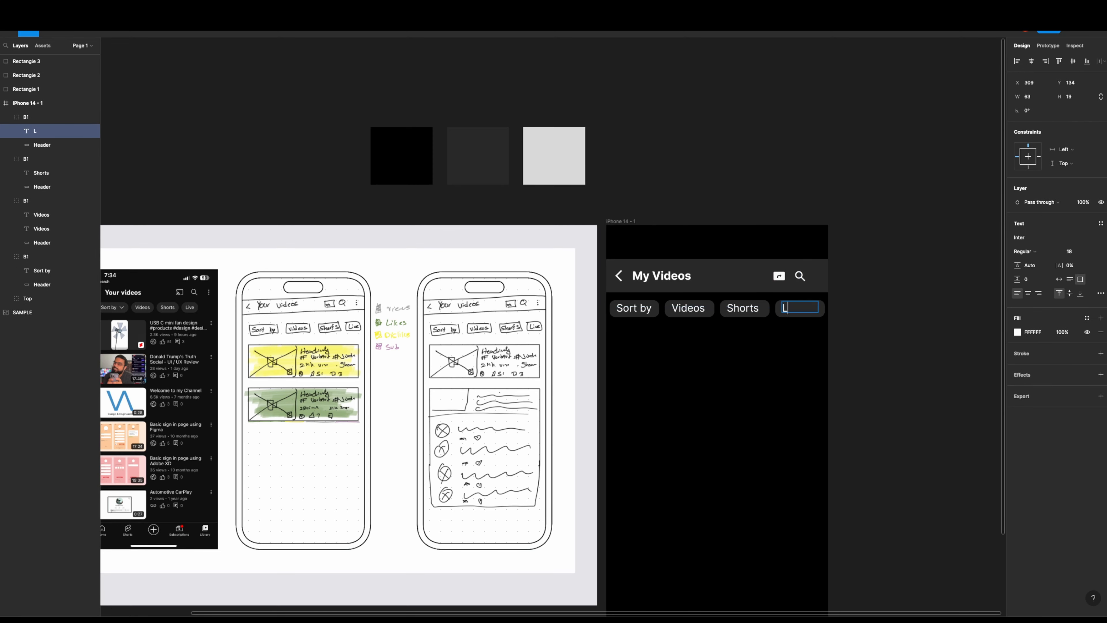
- Narrow the backgrounds of the "Live", "Shorts" and "Videos" buttons to fit their labels, making the "Shorts" background 81 wide
scroll(822, 307, "up", 5)
double_click(825, 314)
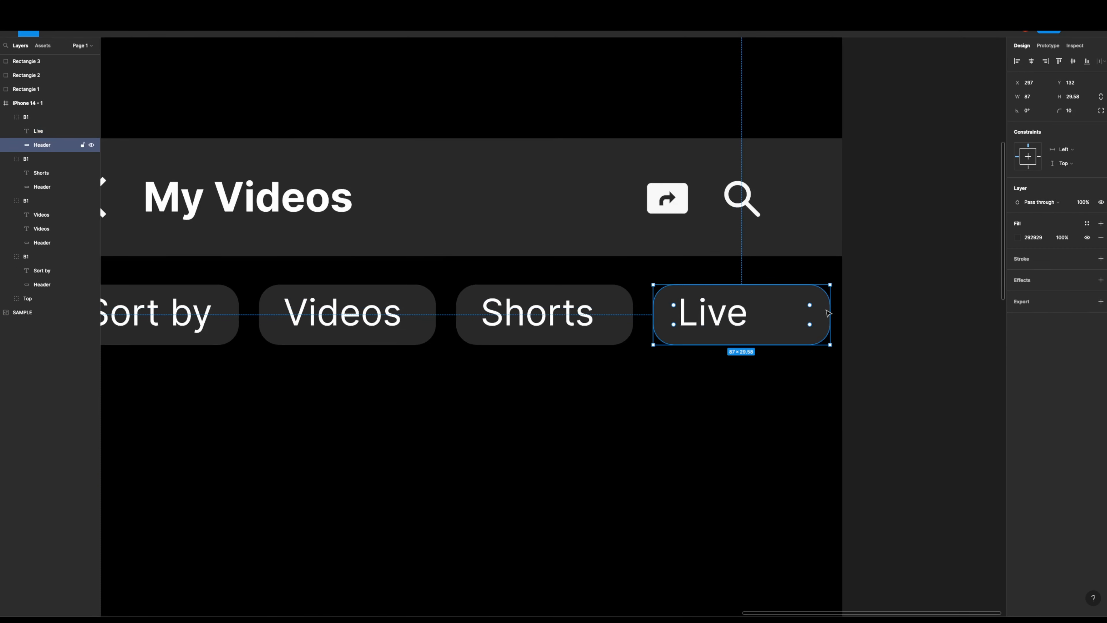
key("Escape")
left_click_drag(831, 316, 765, 315)
double_click(625, 316)
left_click_drag(633, 315, 621, 316)
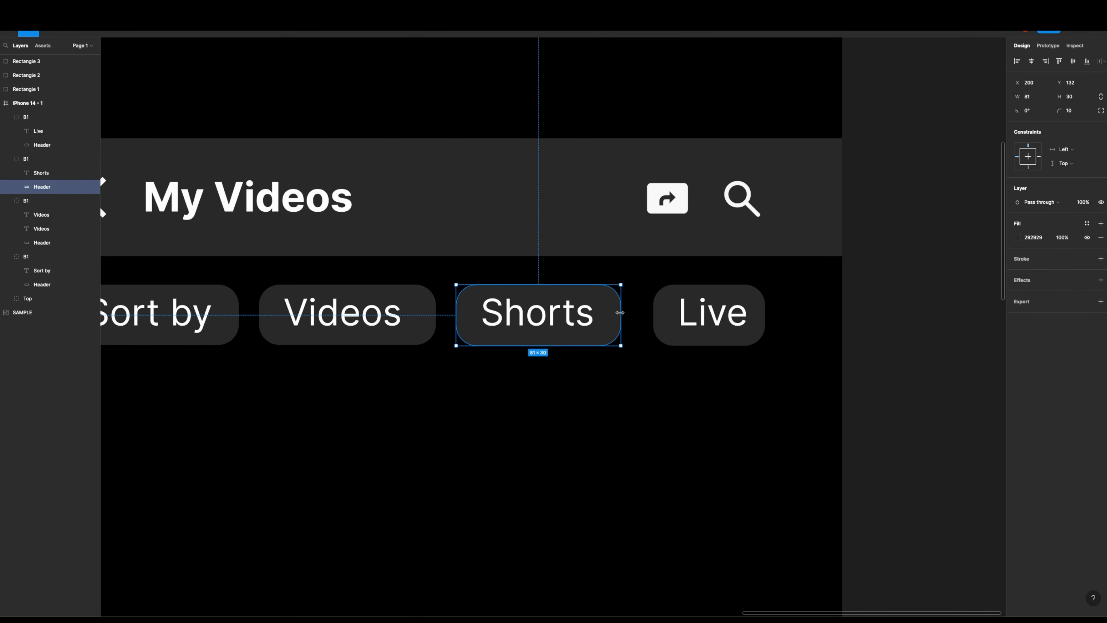
double_click(422, 315)
left_click_drag(436, 318, 426, 317)
- Shift the "Shorts" and "Live" buttons closer to their neighbours for even spacing and preview the screen
left_click(524, 381)
left_click_drag(530, 331, 520, 331)
left_click_drag(680, 330, 658, 333)
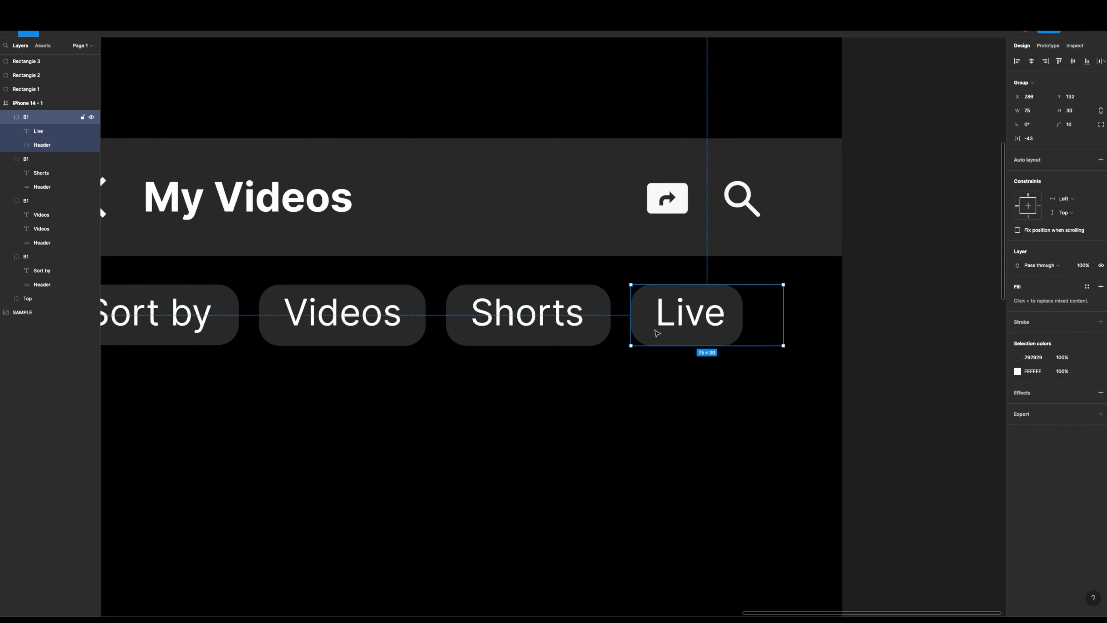
left_click(652, 363)
scroll(652, 362, "down", 5)
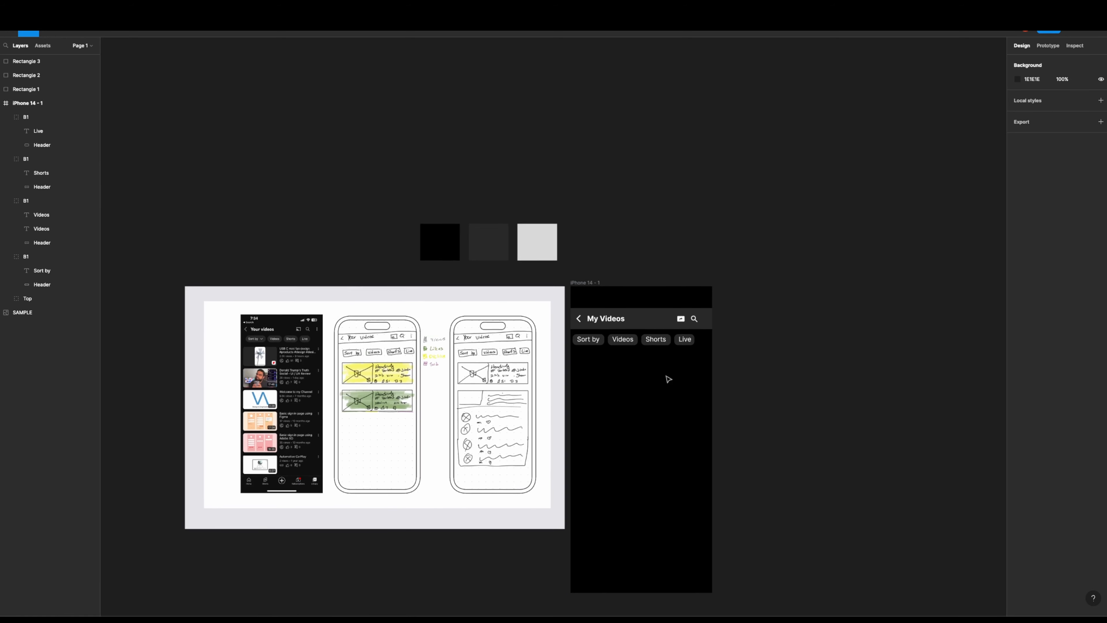
scroll(669, 379, "up", 3)
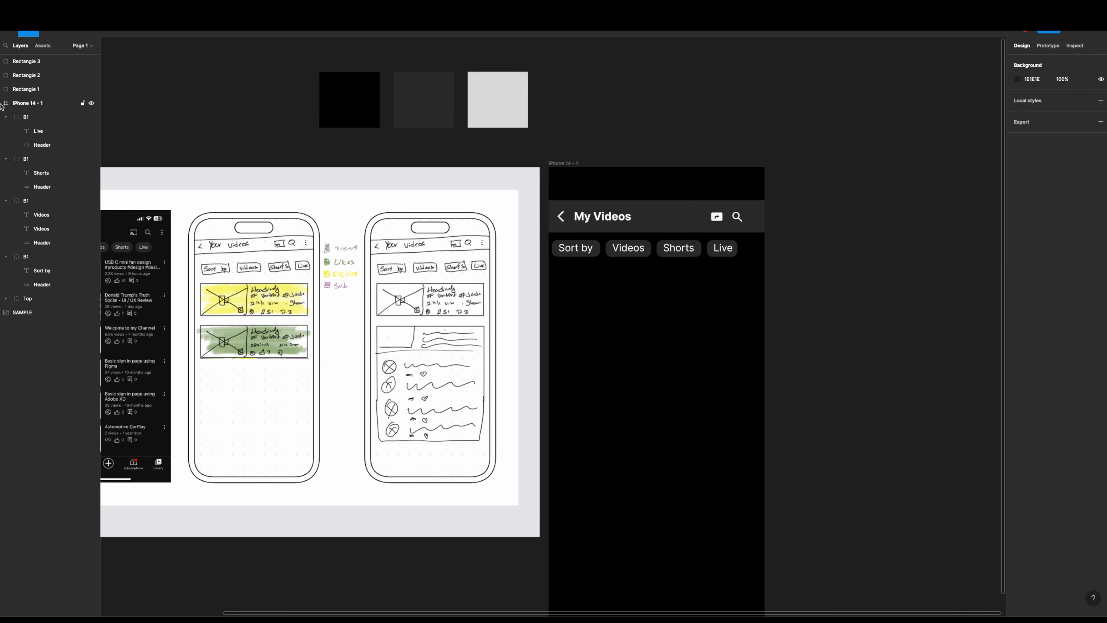
- Collapse the four B1 button groups, group them together and name the new group "Btn"
left_click(6, 117)
left_click(5, 131)
left_click(6, 145)
left_click(6, 159)
left_click(26, 159)
left_click(27, 117, "shift")
key("super+g")
double_click(27, 119)
type("Btn")
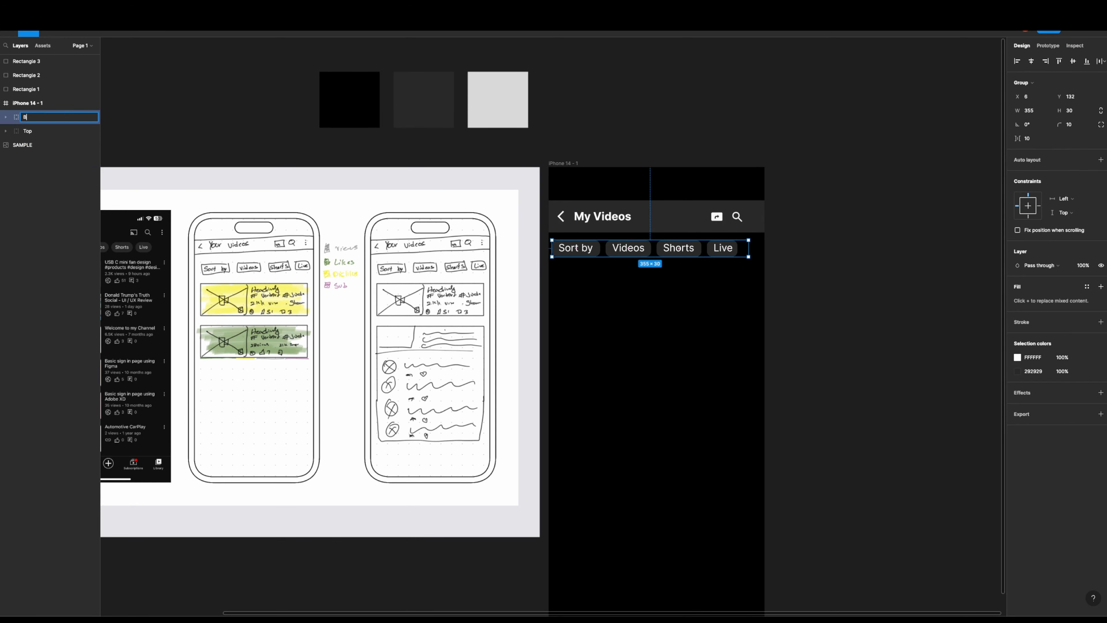
key("Return")
key("Escape")
- Draw a full-width rectangle below the filter buttons, fill it with 292929 and adjust it to 390 × 169 at Y 207
key("r")
mouse_move(549, 288)
left_mouse_down()
mouse_move(724, 386)
mouse_move(765, 391)
left_mouse_up()
left_click_drag(549, 347, 548, 347)
left_click(1017, 251)
left_click(965, 438)
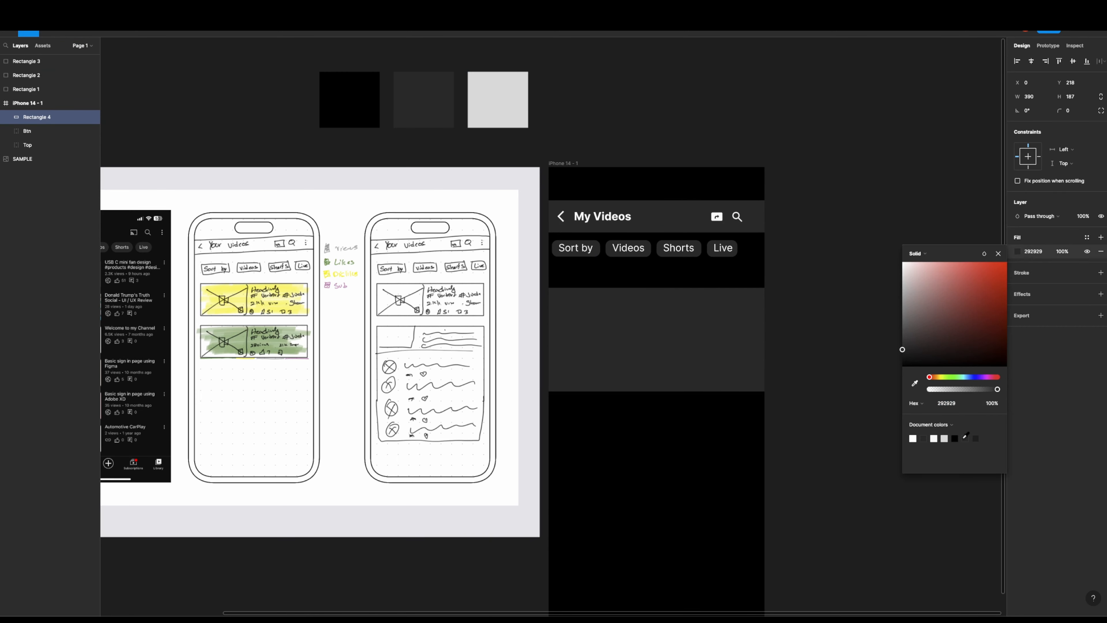
left_click(843, 384)
left_click_drag(717, 347, 718, 340)
left_click_drag(675, 386, 674, 375)
- Duplicate the card rectangle in place, narrow the copy to 185 from its right side and set its corner radius to 7
key("super+c")
key("super+v")
left_click_drag(765, 346, 651, 345)
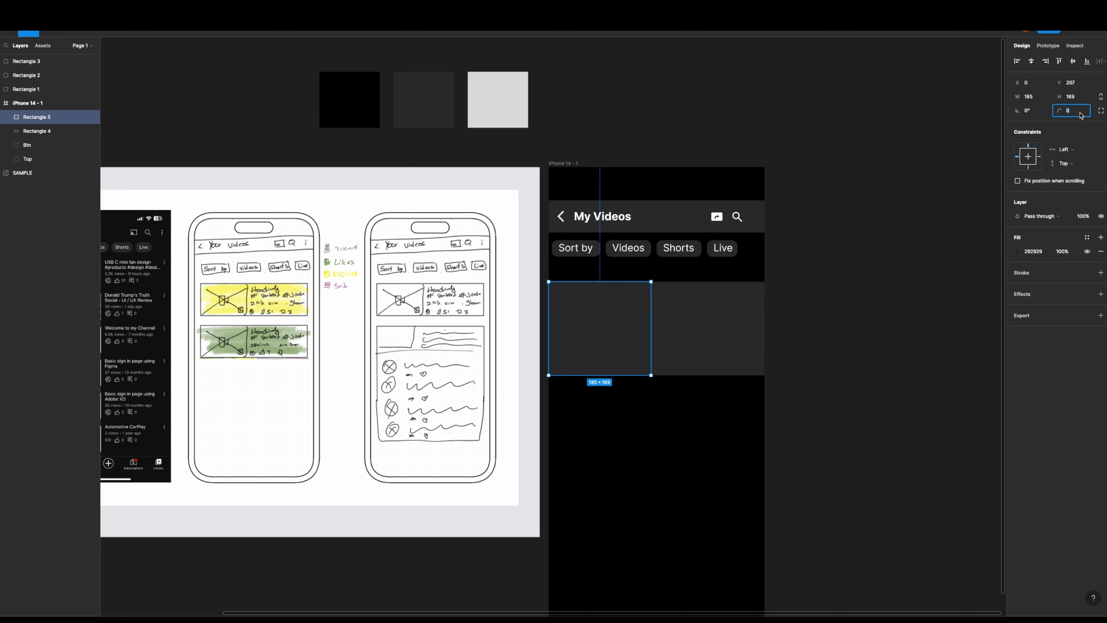
left_click(855, 279)
- Fill the 185 × 169 rectangle with a photo of a woman by a mountain lake from an Unsplash search for "fall"
left_click(620, 340)
right_click(620, 337)
mouse_move(640, 505)
left_click(733, 396)
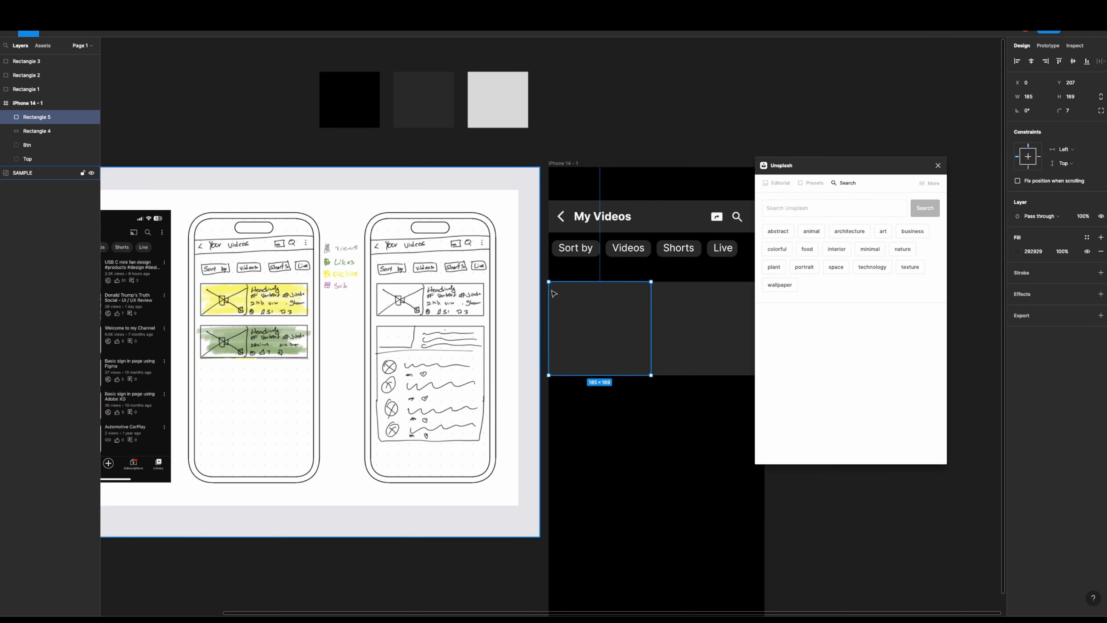
left_click(824, 209)
type("fall")
key("Return")
left_click(805, 279)
left_click(671, 419)
left_click(938, 165)
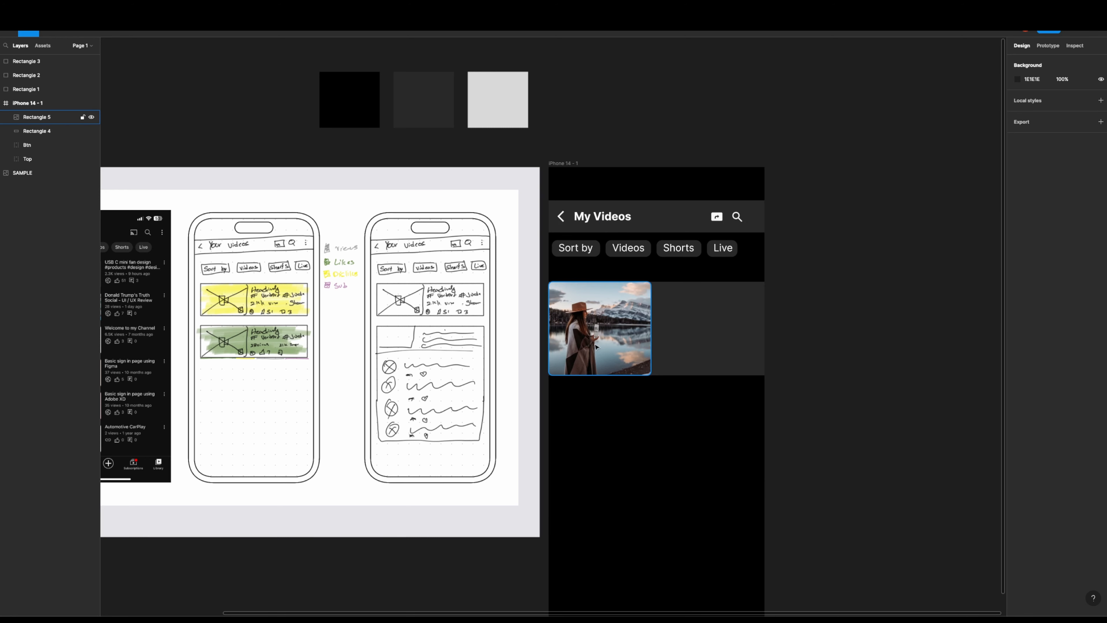
- Group the photo with its background rectangle and name the group "V1"
left_click(666, 370)
left_click(638, 356, "shift")
key("super+g")
double_click(34, 117)
type("V1")
key("Return")
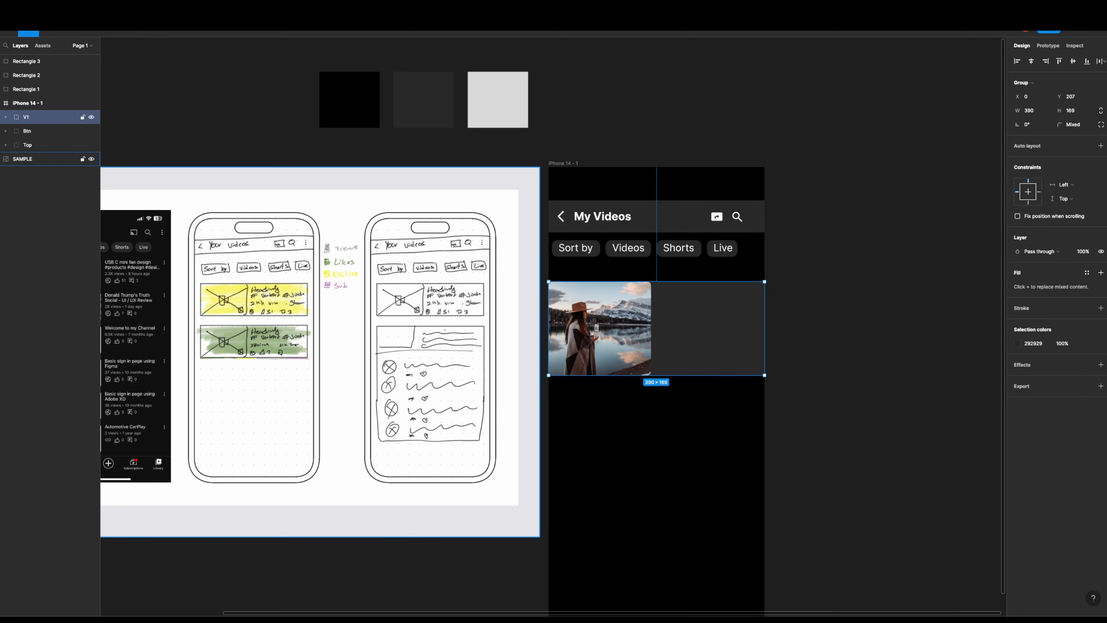
- Shorten the photo and the background rectangle of the V1 card together to a height of 133
double_click(640, 354)
left_click(666, 395)
left_click(665, 371)
left_click_drag(665, 375, 665, 355)
left_click(820, 305)
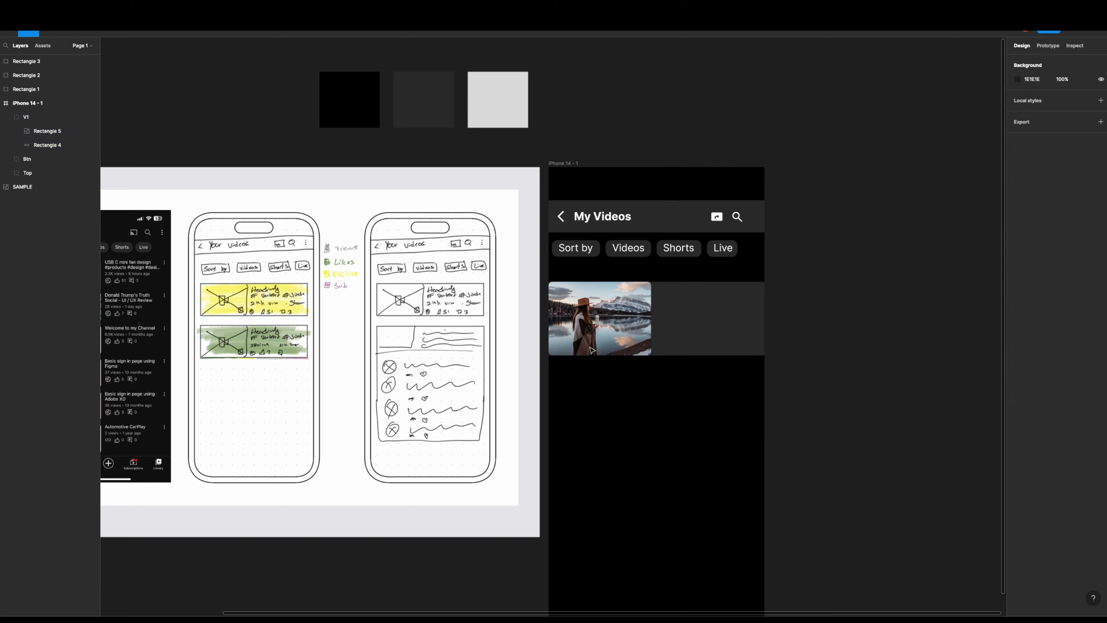
- Preview the screen and set the corner radius of the V1 card's background rectangle to 7
key("super+alt+Return")
key("super+w")
scroll(551, 279, "up", 10)
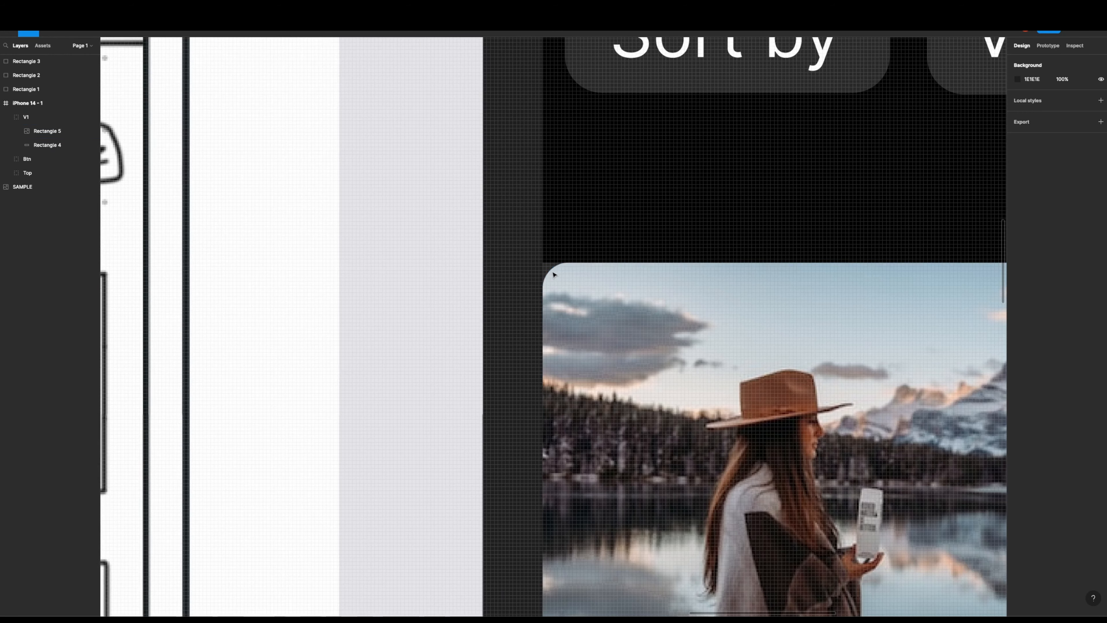
left_click(550, 267, "super")
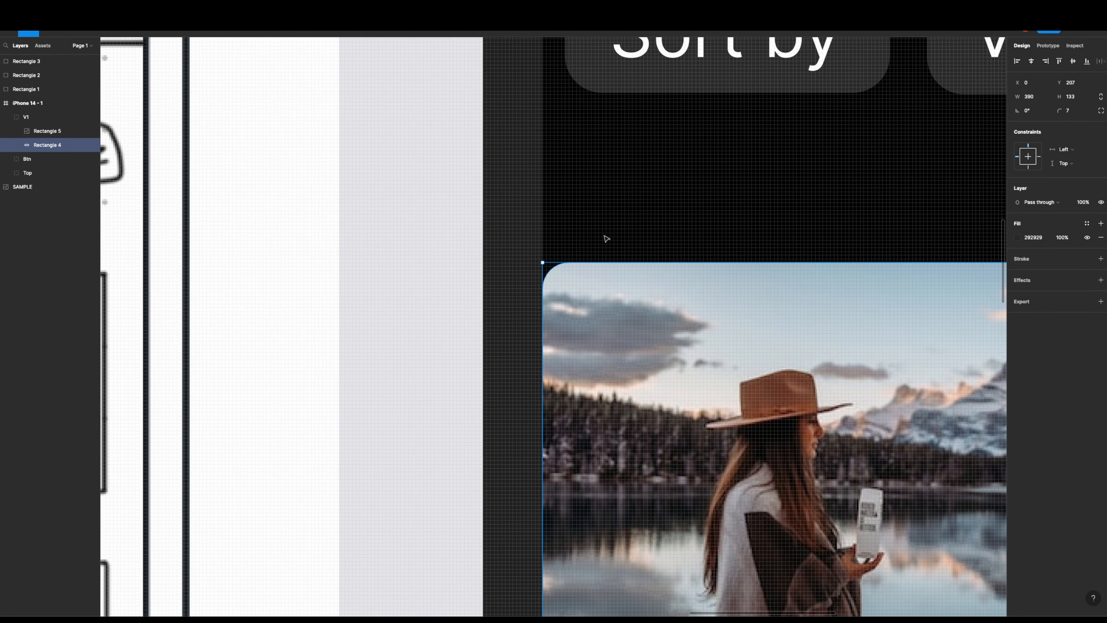
- Narrow the V1 group to 384 wide, center it across the phone frame and preview the screen
scroll(606, 239, "down", 10)
left_click(765, 322)
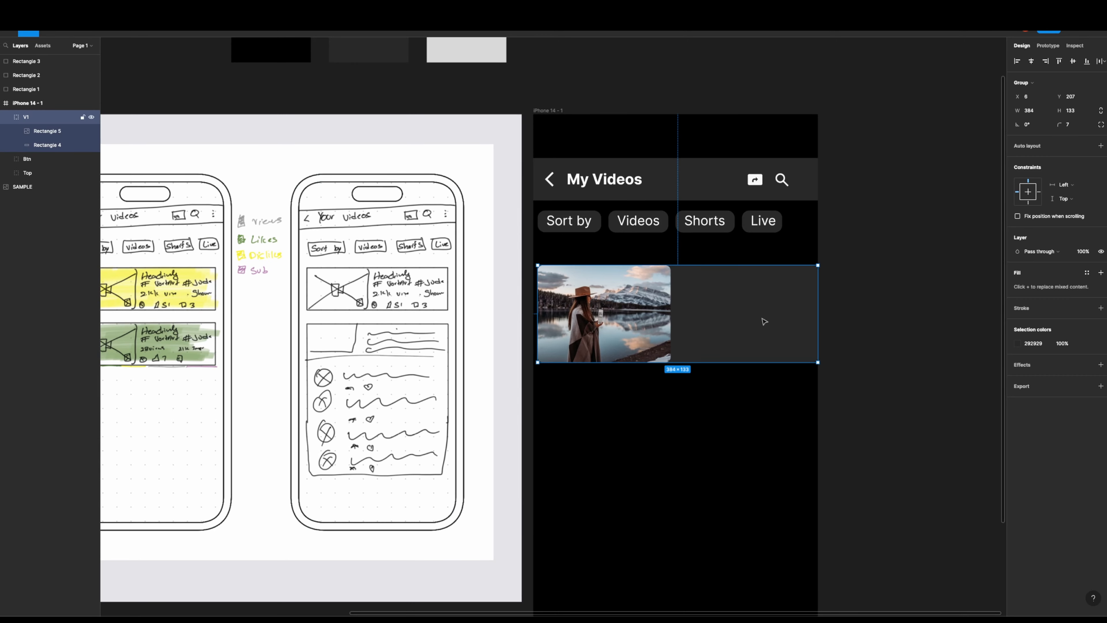
left_click_drag(775, 314, 777, 327)
left_click(535, 421)
scroll(535, 420, "down", 4)
scroll(535, 420, "left", 5)
left_click(166, 8)
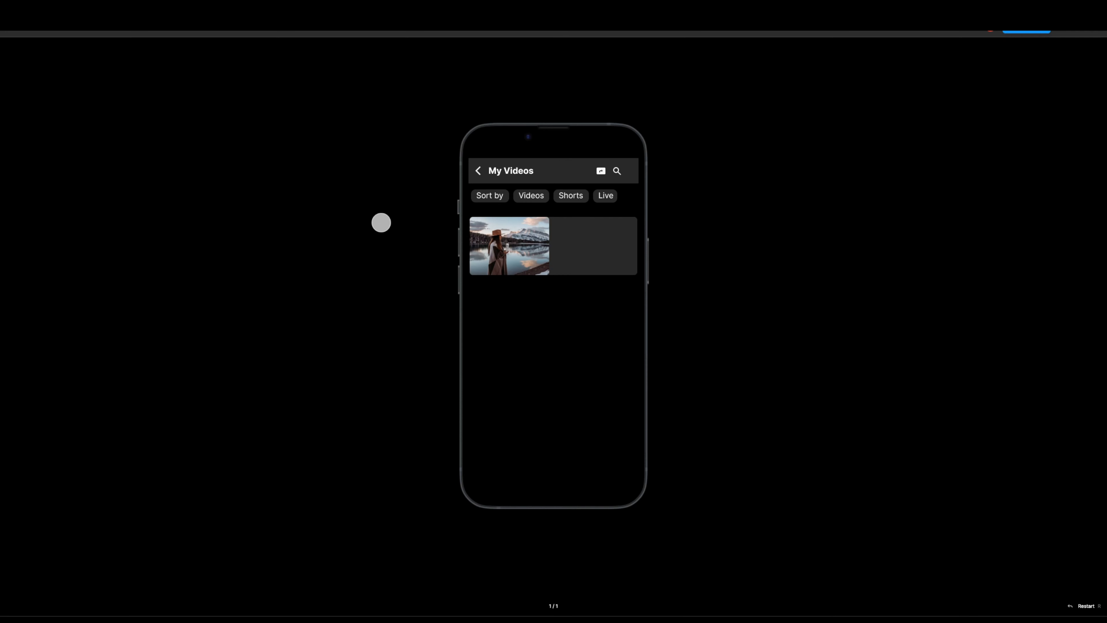
left_click(87, 9)
- Copy the "My Videos" title into the V1 card beside the photo and change its text to "This is my fall life"
scroll(670, 349, "up", 5)
double_click(526, 148)
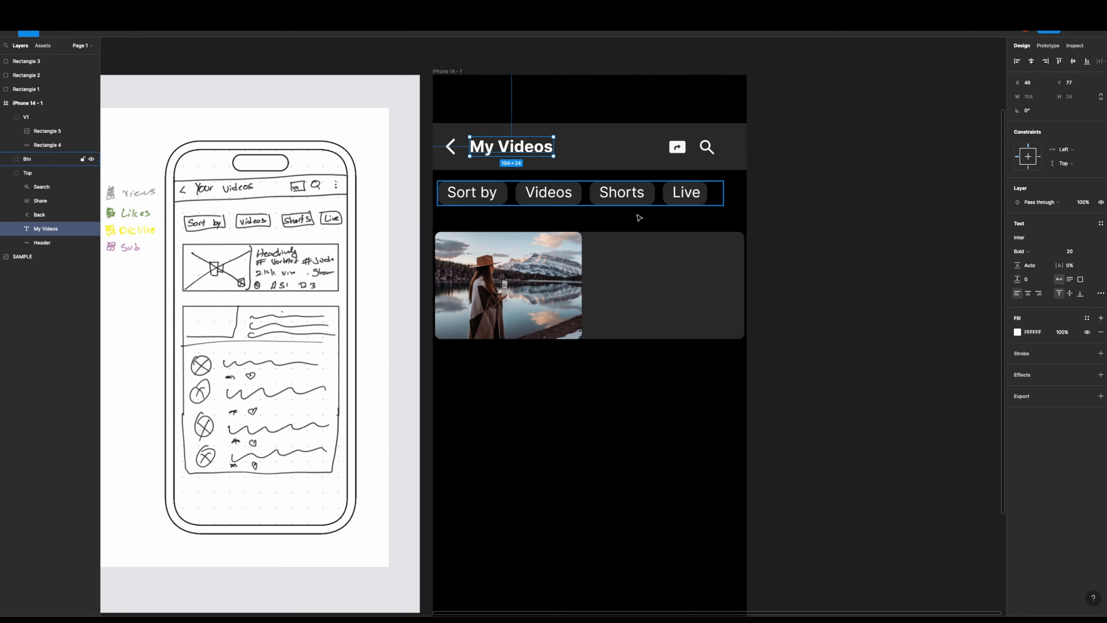
key("ctrl+c")
left_click(643, 247)
key("ctrl+v")
key("Return")
type("This i")
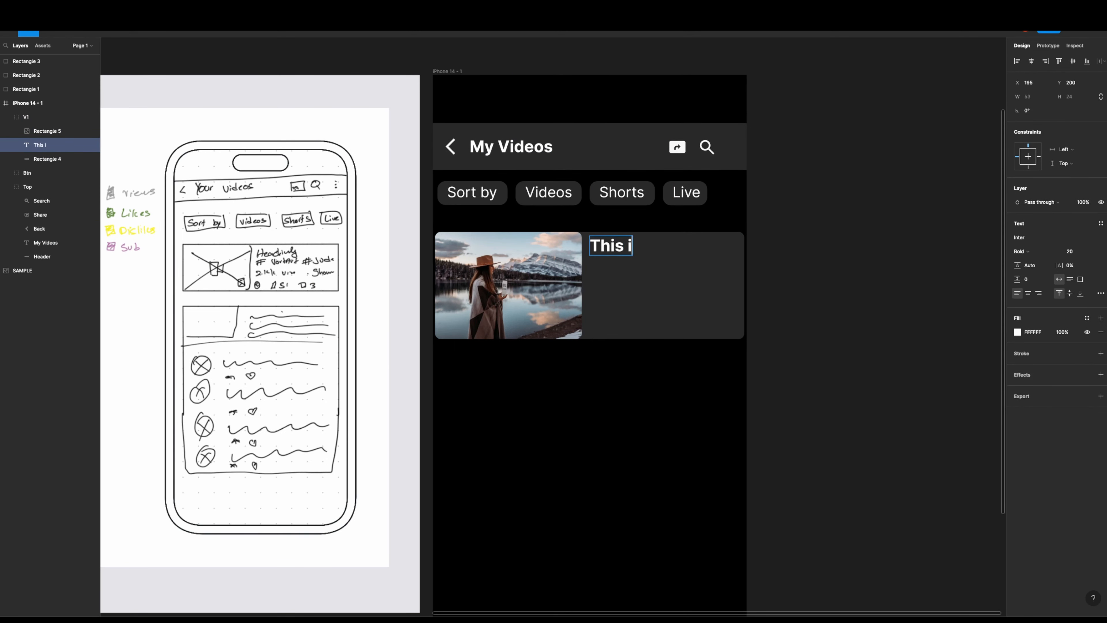
type("s my fall life")
- Set the font size of the "This is my fall life" heading to 17
key("ctrl+a")
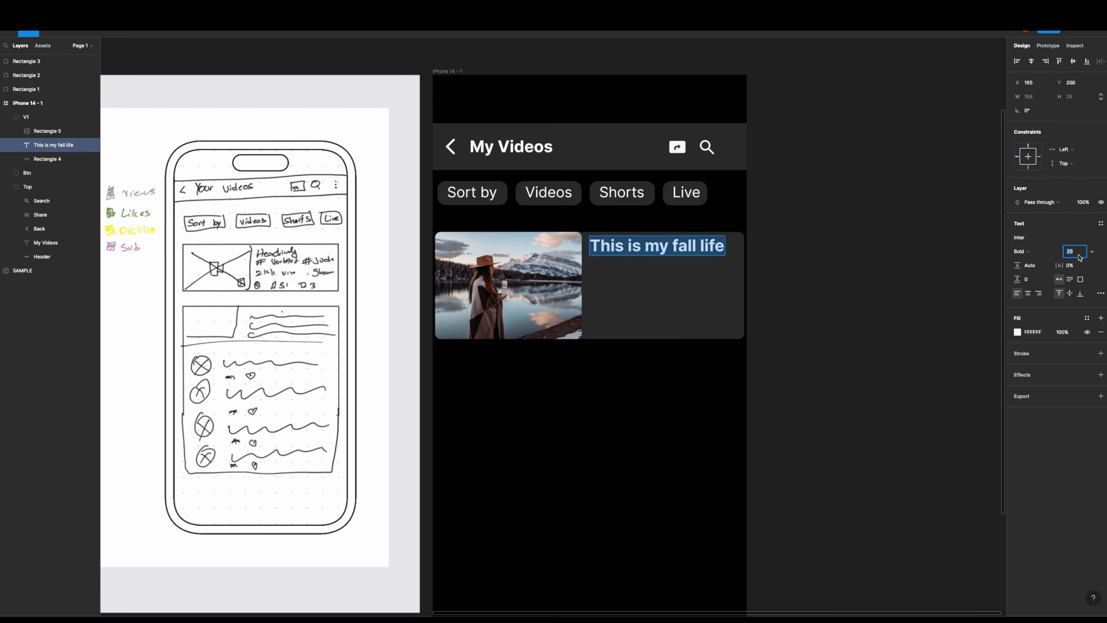
type("17")
key("Return")
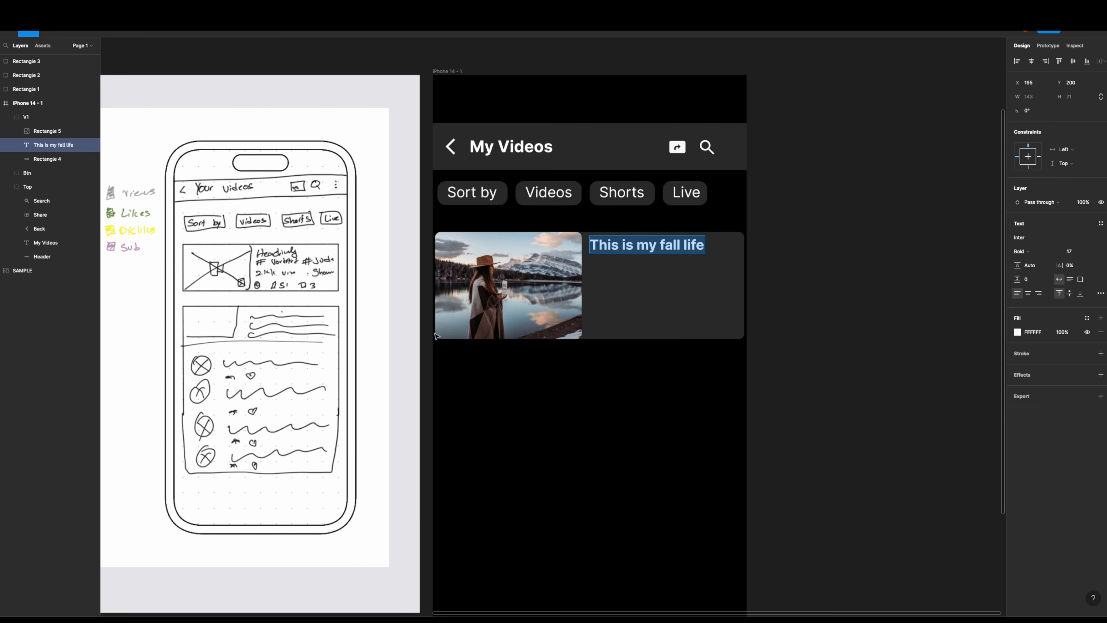